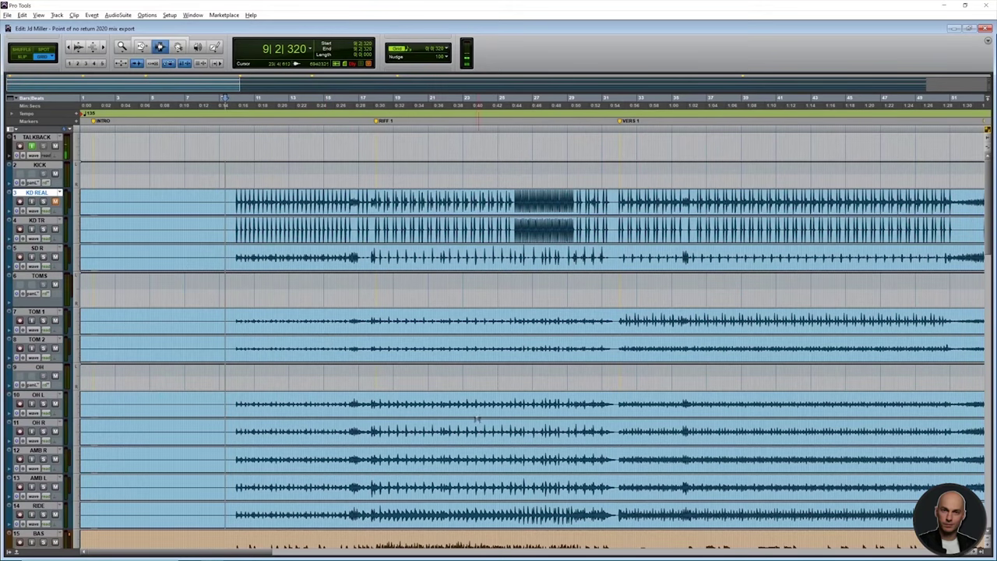
# Play the full drum kit soloed from bar 17 at RIFF 1, then stop.
pyautogui.scroll(-5, 376, 345)
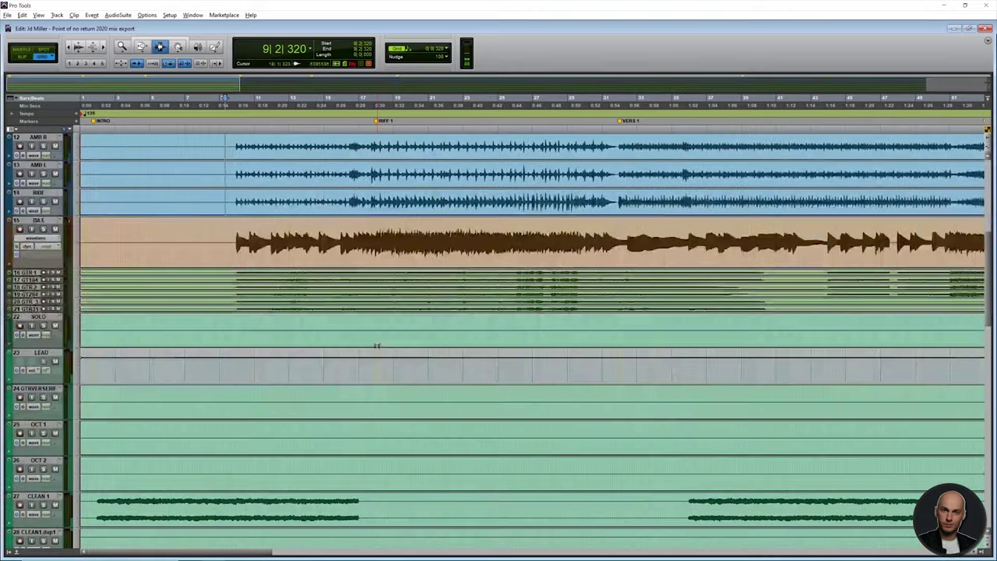
pyautogui.scroll(-5, 376, 345)
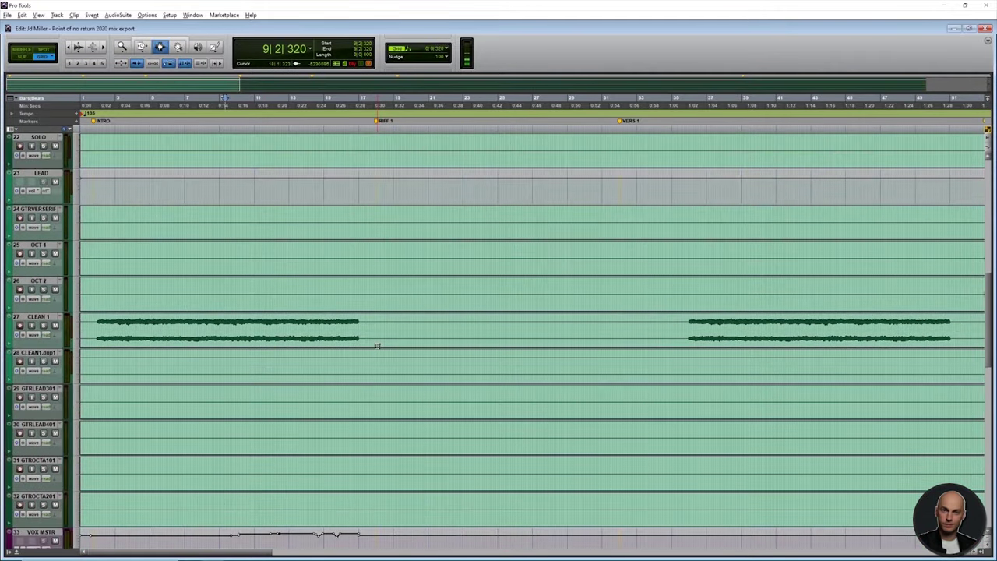
pyautogui.scroll(-9, 376, 345)
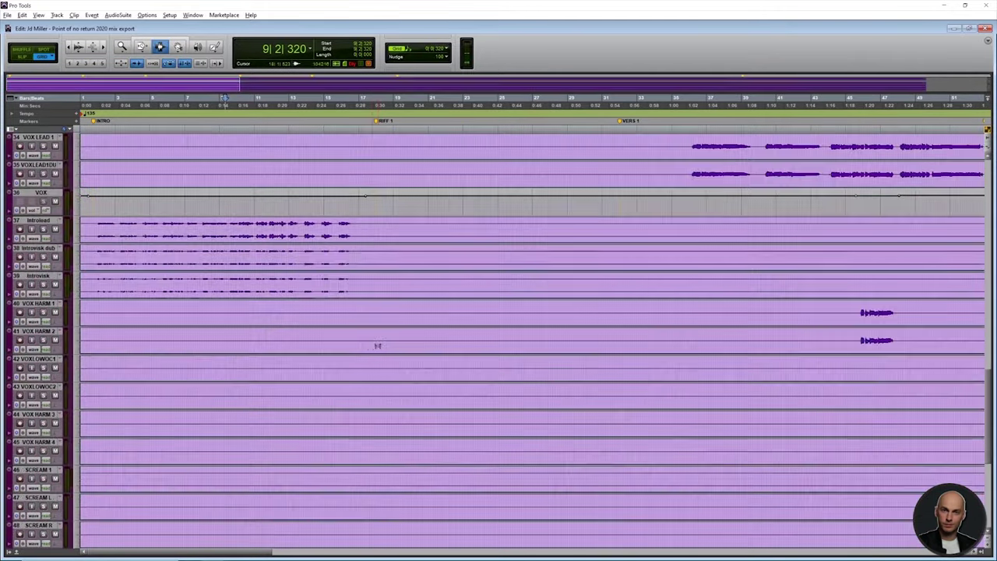
pyautogui.scroll(9, 350, 357)
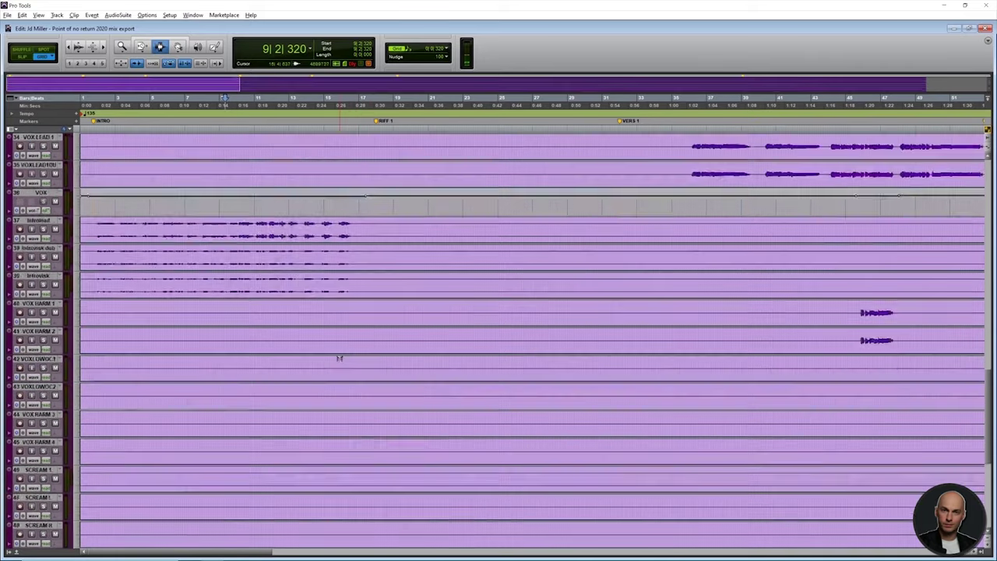
pyautogui.scroll(12, 189, 361)
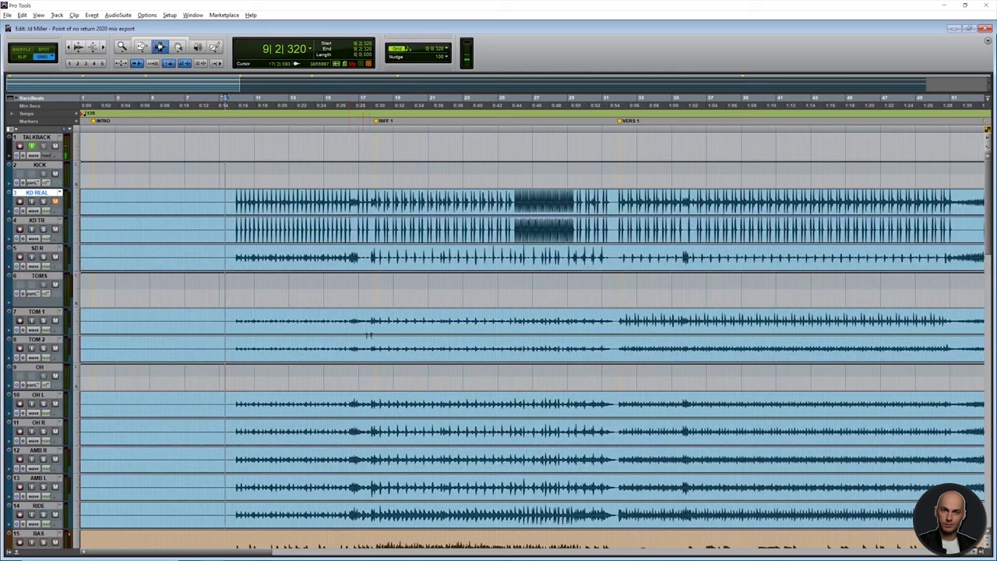
pyautogui.click(365, 321)
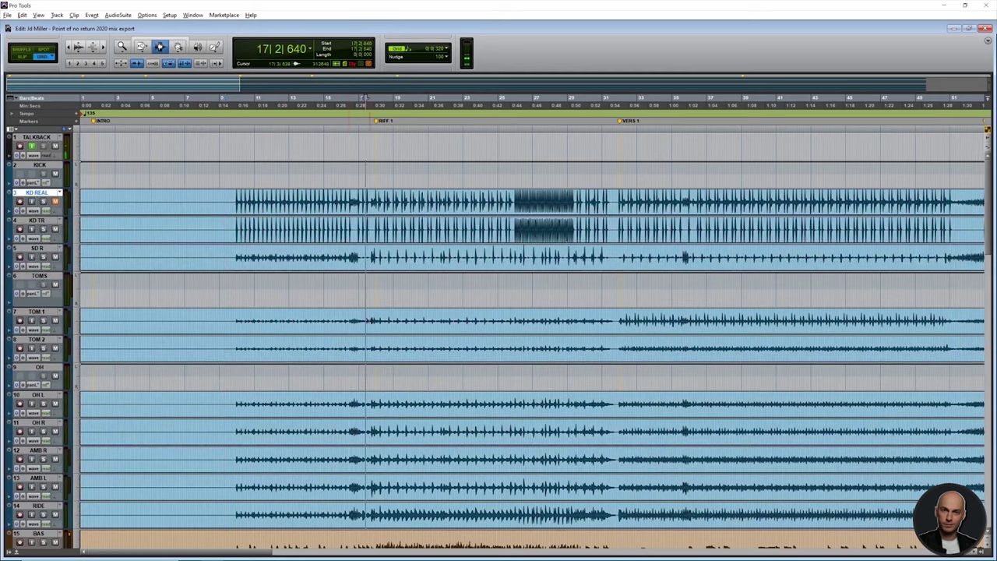
pyautogui.keyDown('alt'); pyautogui.click(44, 229); pyautogui.keyUp('alt')
pyautogui.press('space')
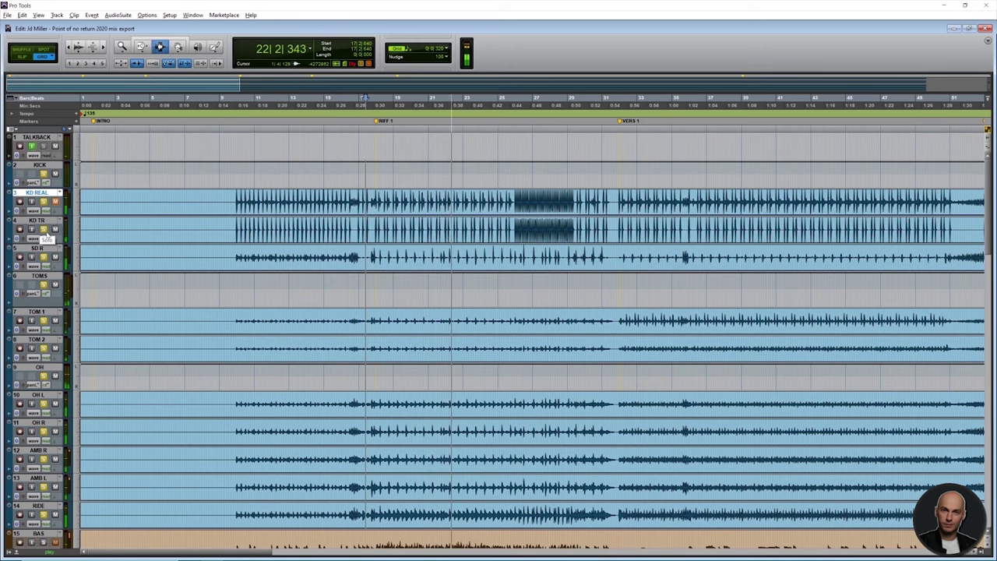
pyautogui.press('space')
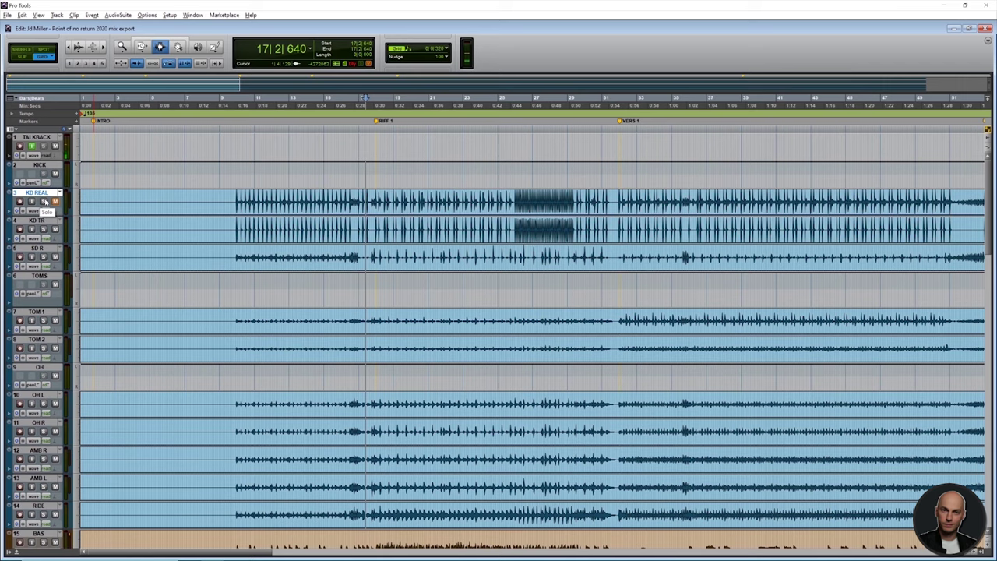
# Solo the KD REAL kick track and play it alone from bar 17.
pyautogui.click(44, 202)
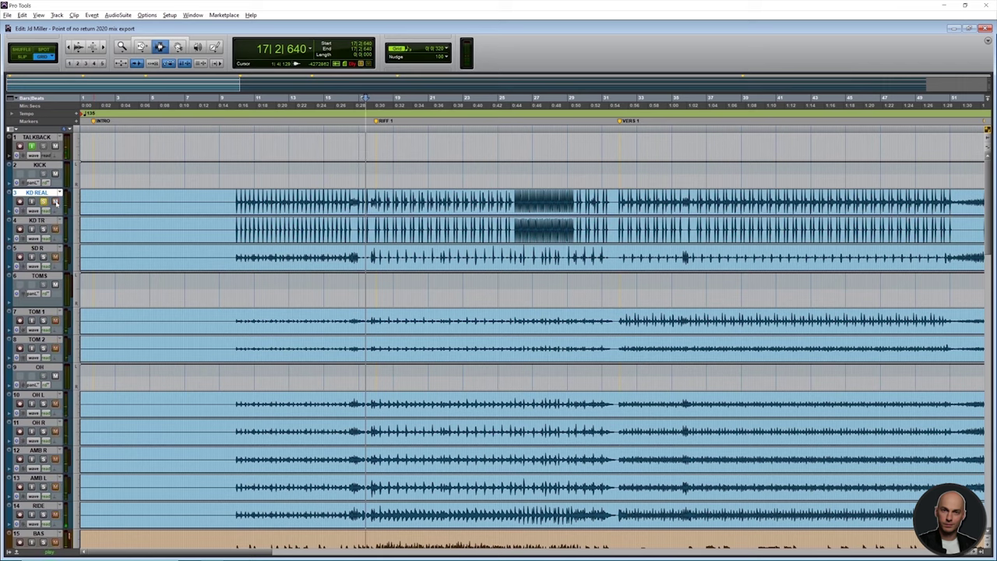
pyautogui.press('space')
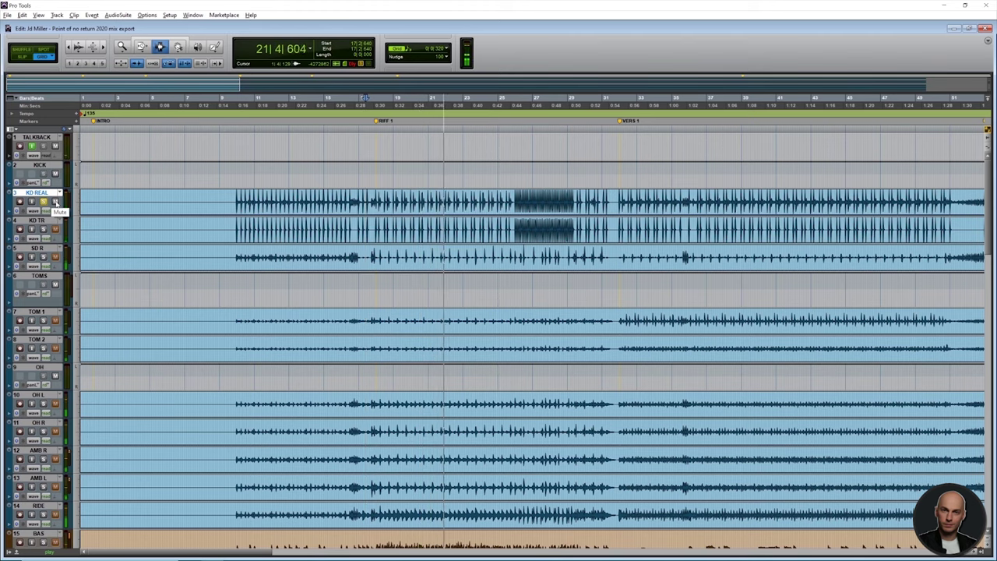
pyautogui.press('space')
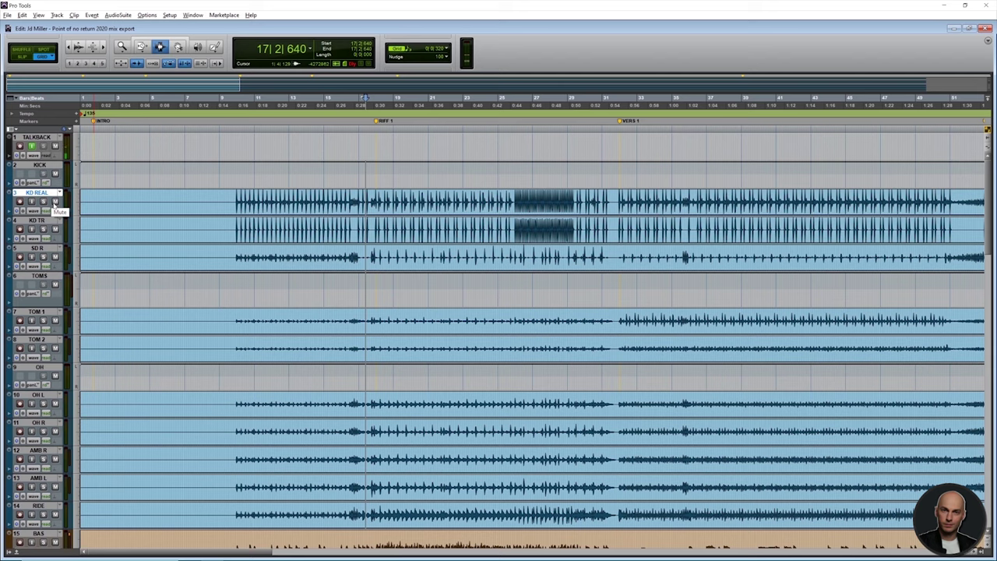
# Play the SD R snare soloed from bar 17, unsolo it, and zoom out to the whole song.
pyautogui.scroll(-1, 48, 222)
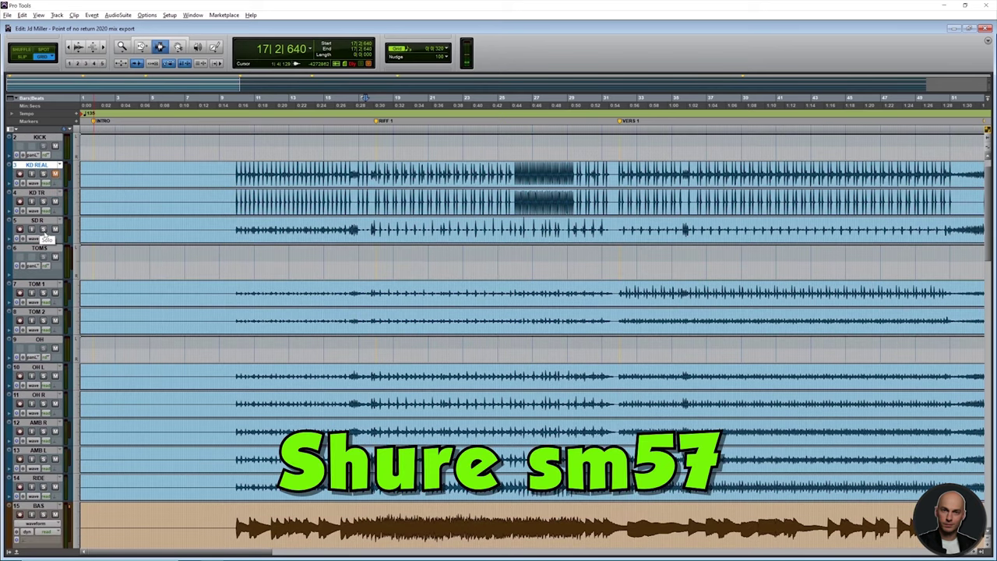
pyautogui.click(43, 230)
pyautogui.press('space')
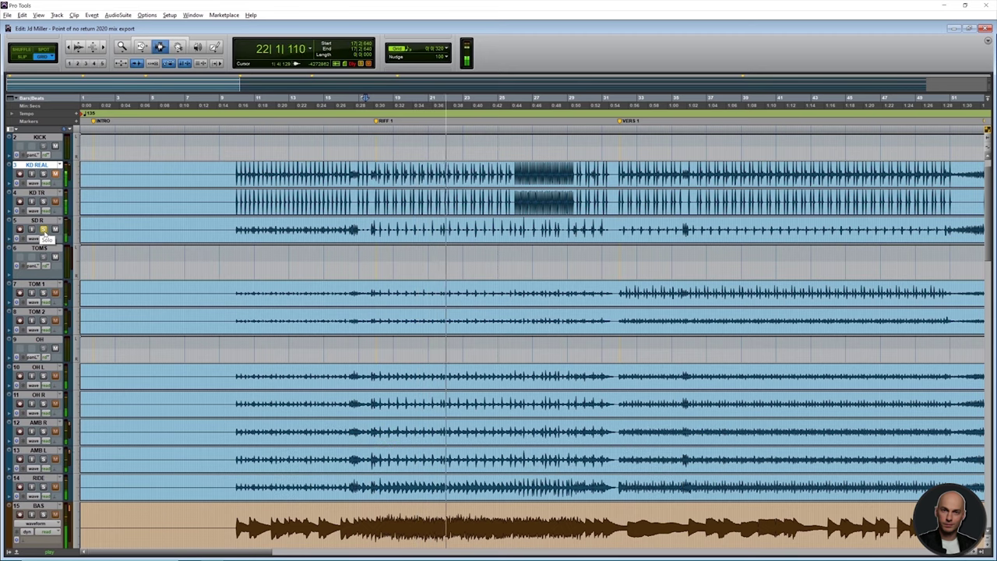
pyautogui.click(45, 230)
pyautogui.press('space')
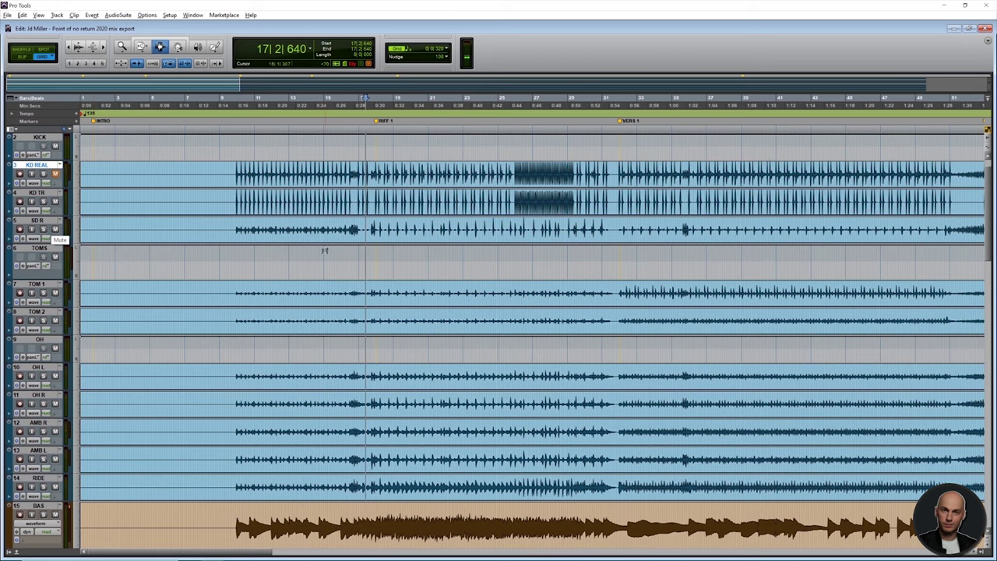
pyautogui.hotkey('ctrl', '[')
pyautogui.hotkey('ctrl', '[')
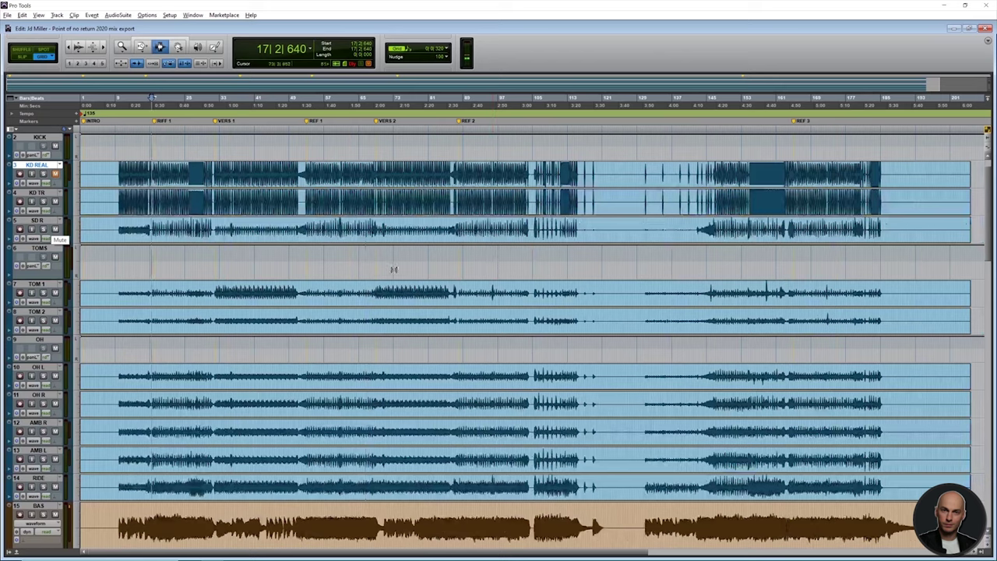
# Play TOM 1 and TOM 2 soloed together from bar 32 (VERS 1), then unsolo them.
pyautogui.click(215, 295)
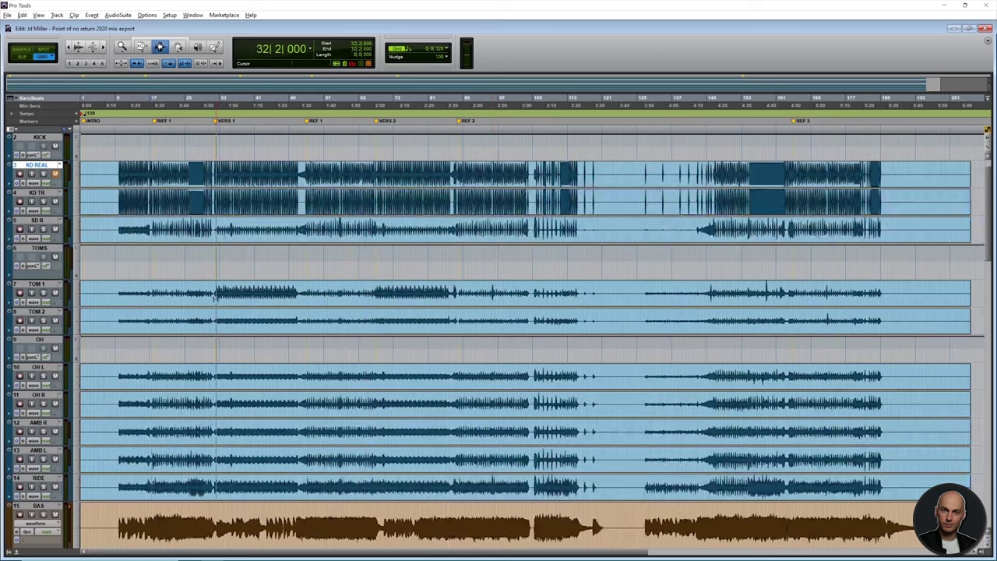
pyautogui.click(43, 292)
pyautogui.click(44, 320)
pyautogui.press('space')
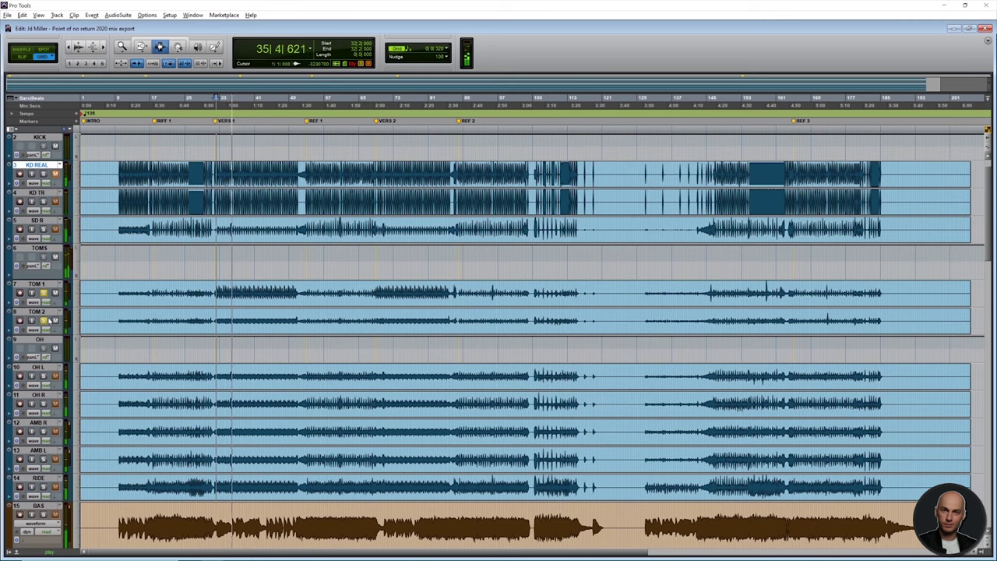
pyautogui.press('space')
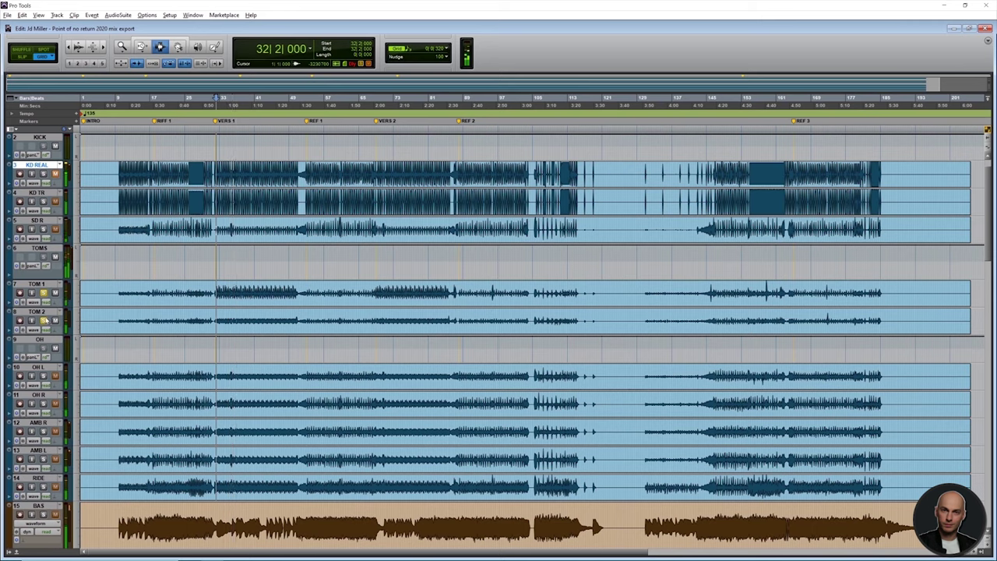
pyautogui.click(44, 320)
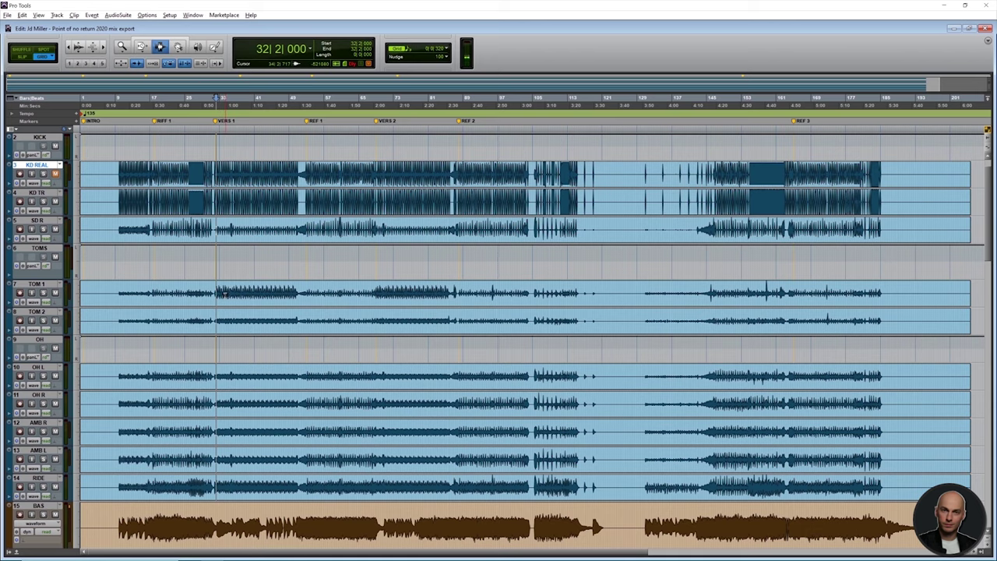
pyautogui.scroll(-1, 71, 333)
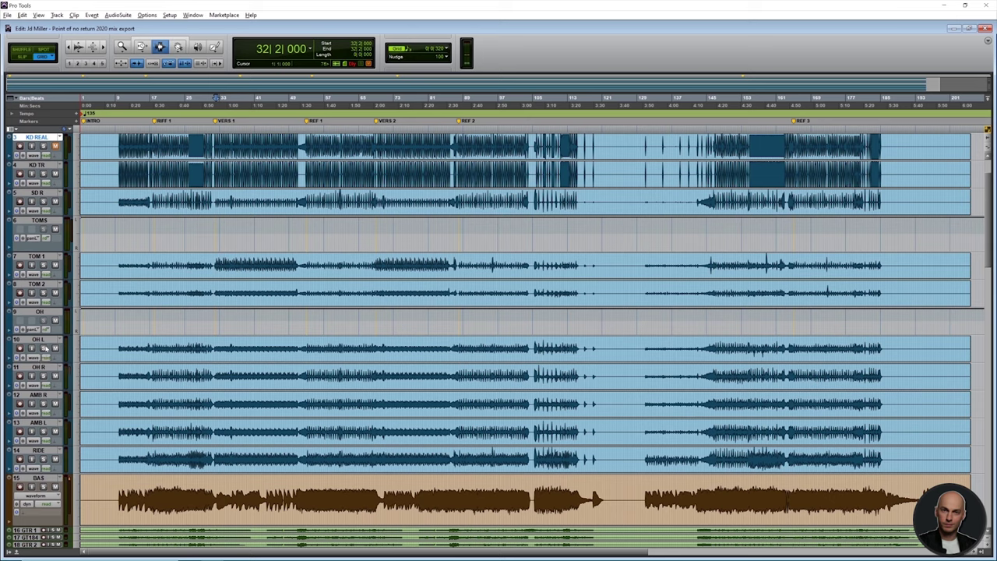
# Play the OH L and OH R overheads soloed from RIFF 1, then unsolo them.
pyautogui.click(44, 348)
pyautogui.click(154, 359)
pyautogui.press('space')
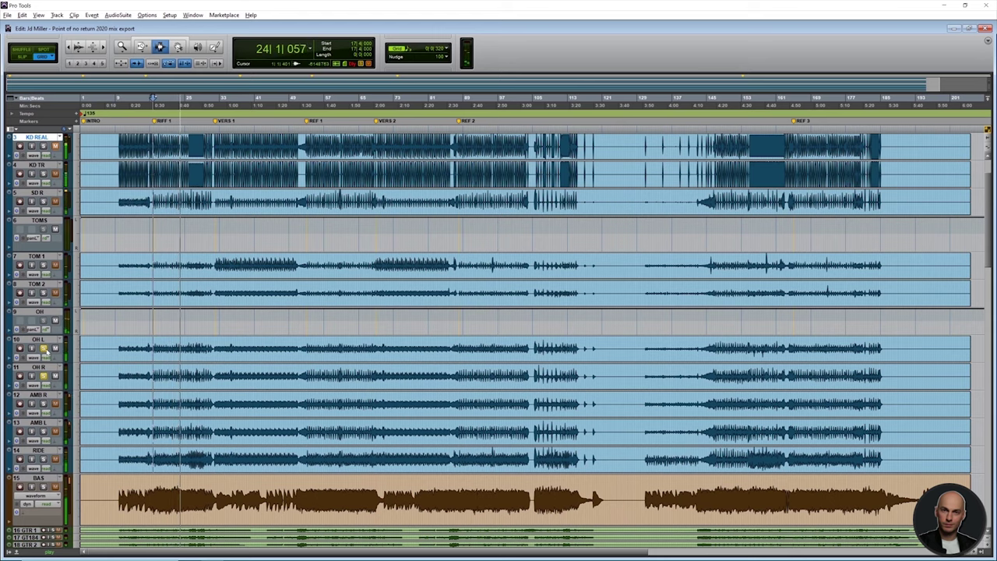
pyautogui.press('space')
pyautogui.click(44, 349)
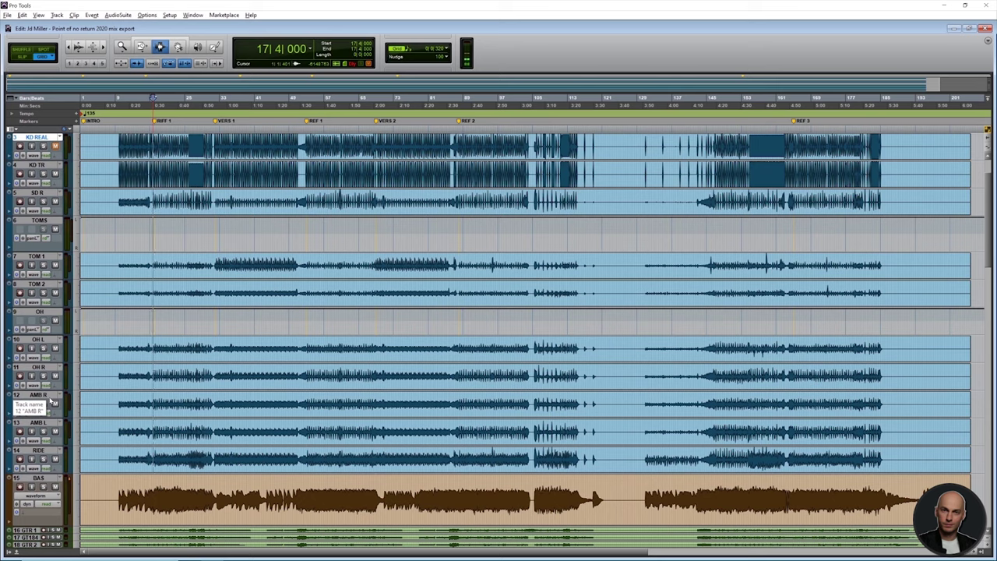
# Solo the AMB R and AMB L room tracks and start playback from bar 17.
pyautogui.click(44, 403)
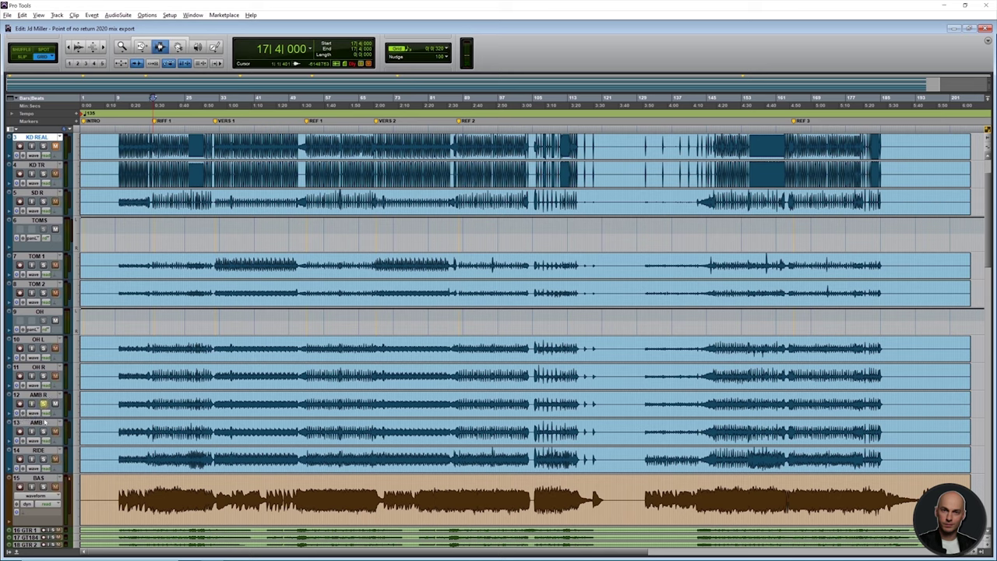
pyautogui.click(44, 430)
pyautogui.press('space')
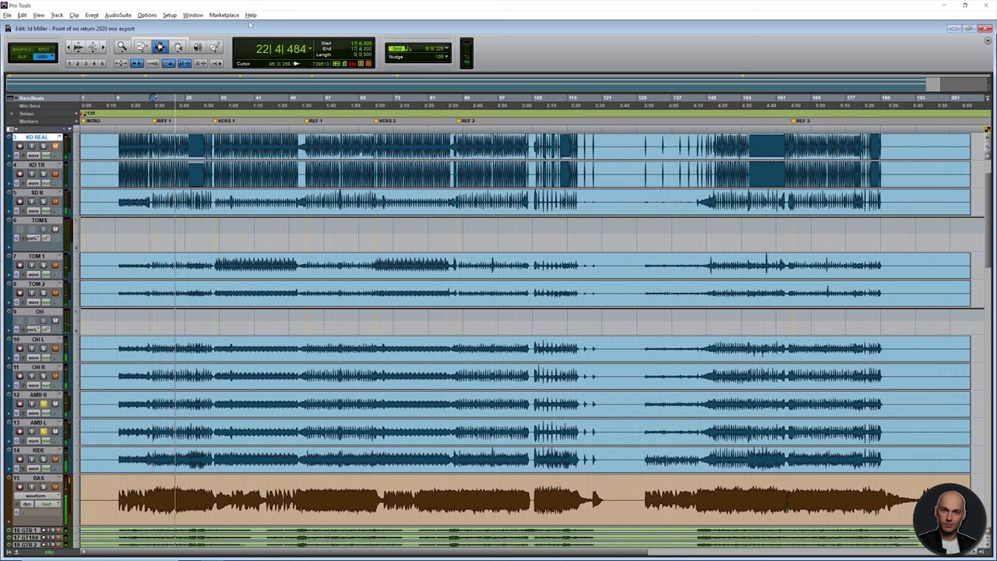
pyautogui.hotkey('ctrl', '=')
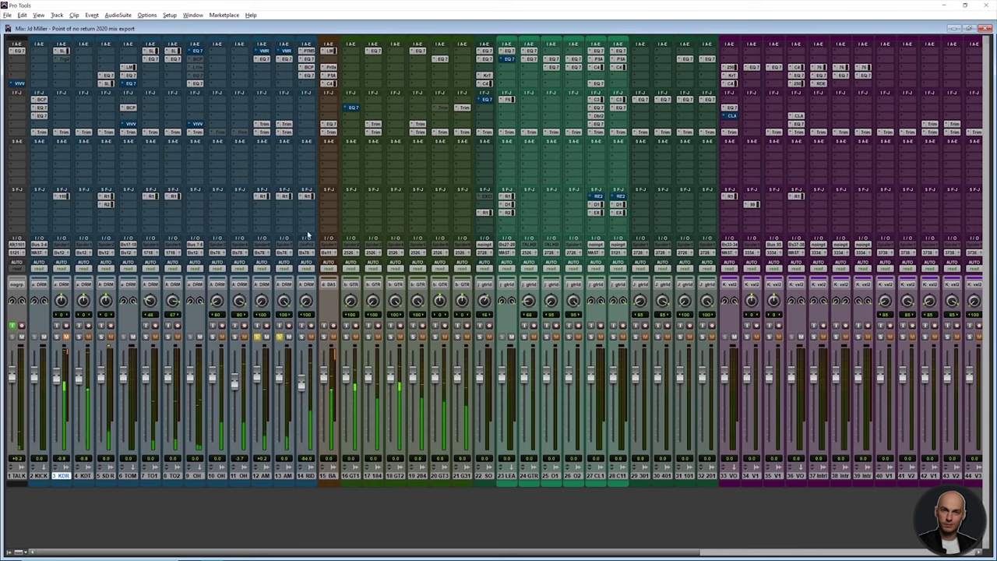
pyautogui.hotkey('ctrl', '=')
pyautogui.hotkey('ctrl', '=')
pyautogui.hotkey('ctrl', '=')
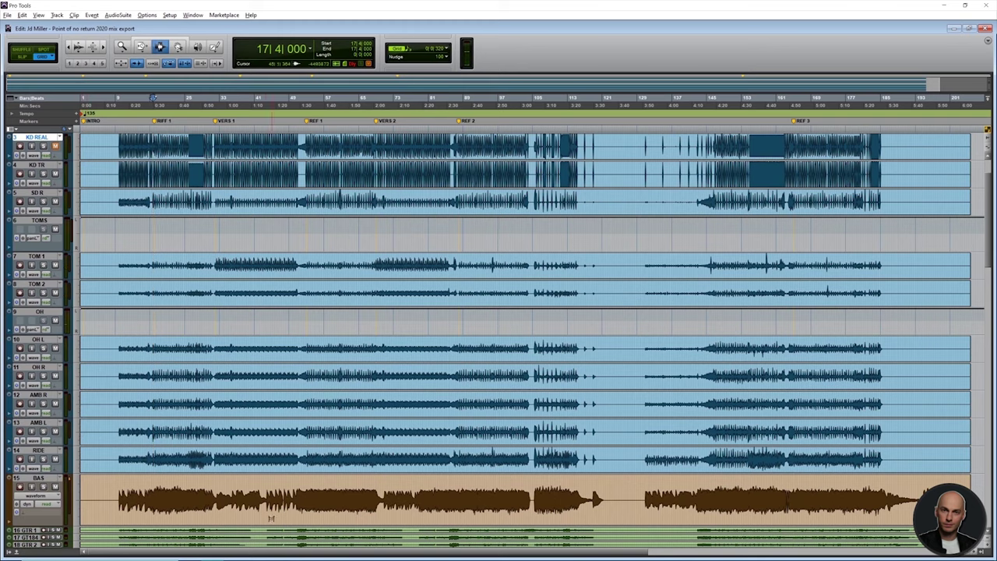
pyautogui.click(197, 460)
# Zoom in around bar 27 and play the RIDE track soloed from near bar 29.
pyautogui.hotkey('ctrl', ']')
pyautogui.hotkey('ctrl', ']')
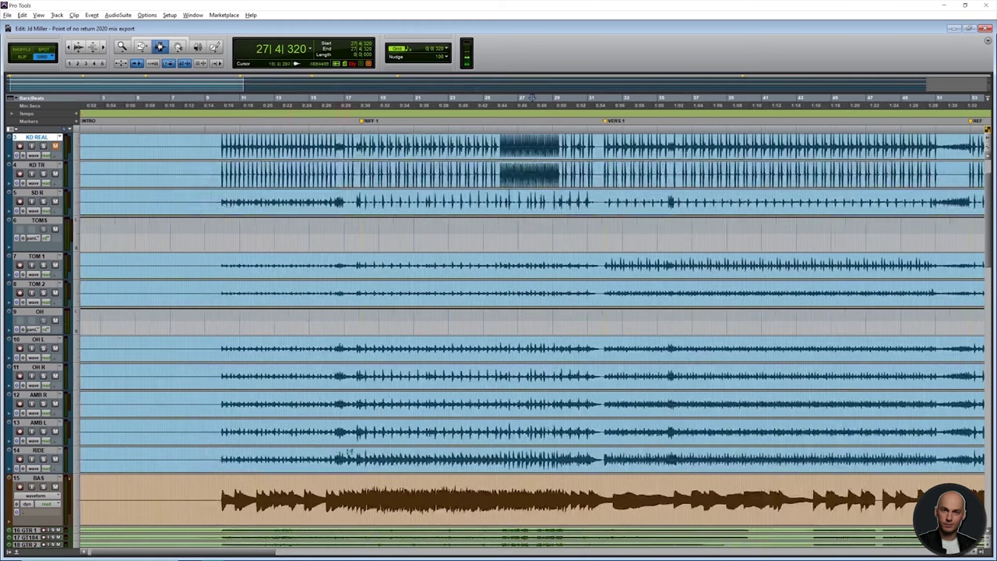
pyautogui.scroll(-1, 518, 444)
pyautogui.click(562, 428)
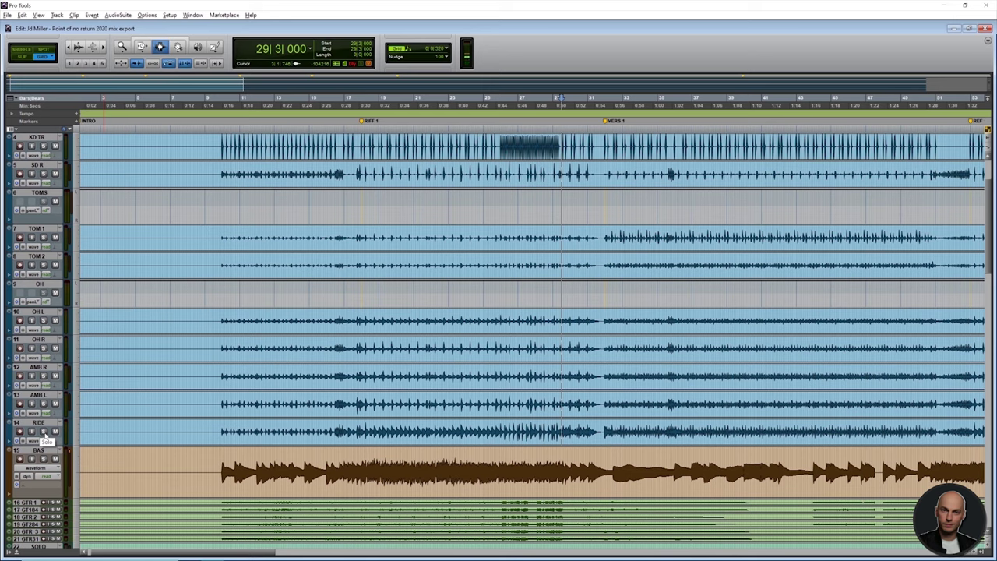
pyautogui.click(44, 432)
pyautogui.press('space')
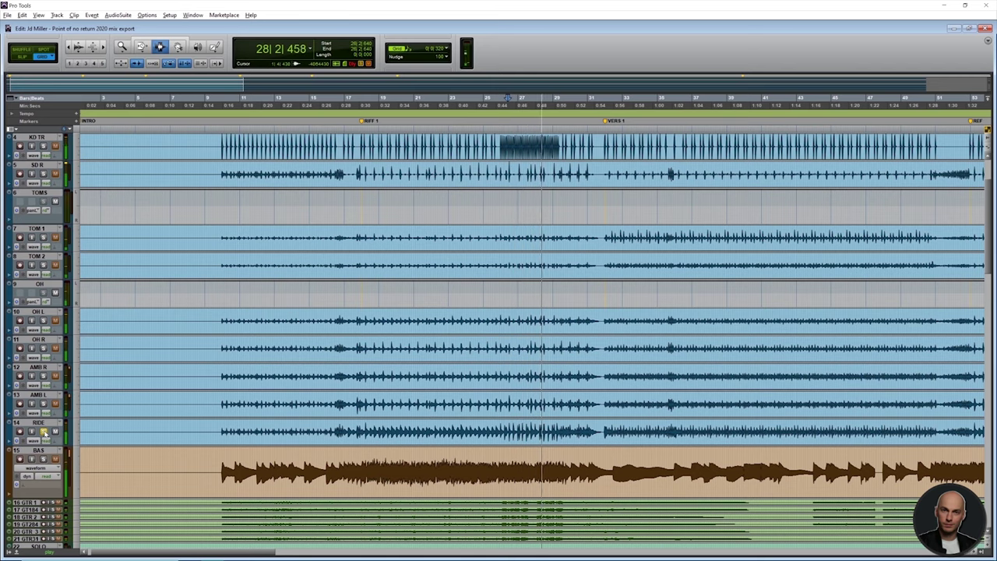
pyautogui.press('space')
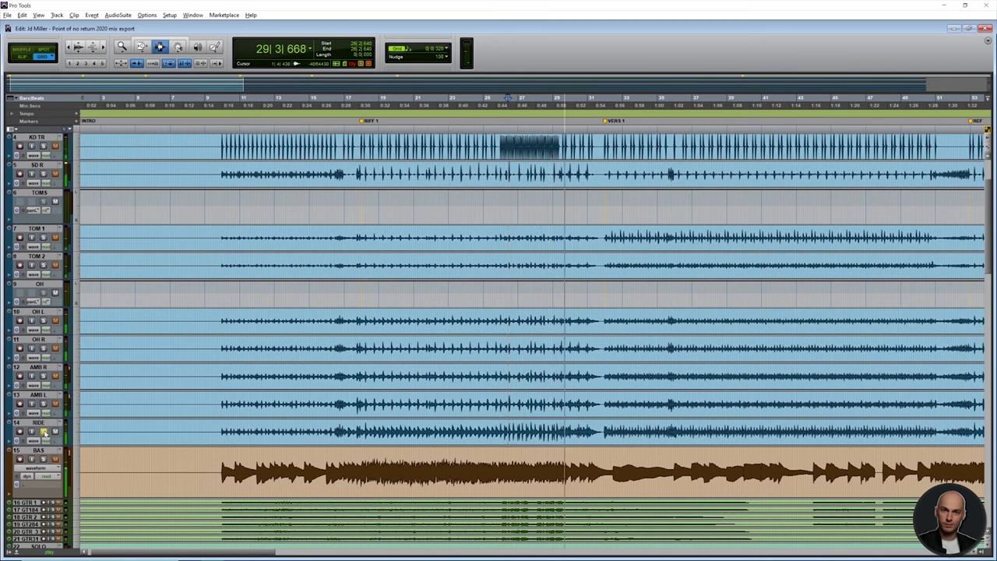
pyautogui.scroll(-2, 261, 398)
# Reset the playback start to bar 17 and solo the BASS channel in the mixer.
pyautogui.click(358, 99)
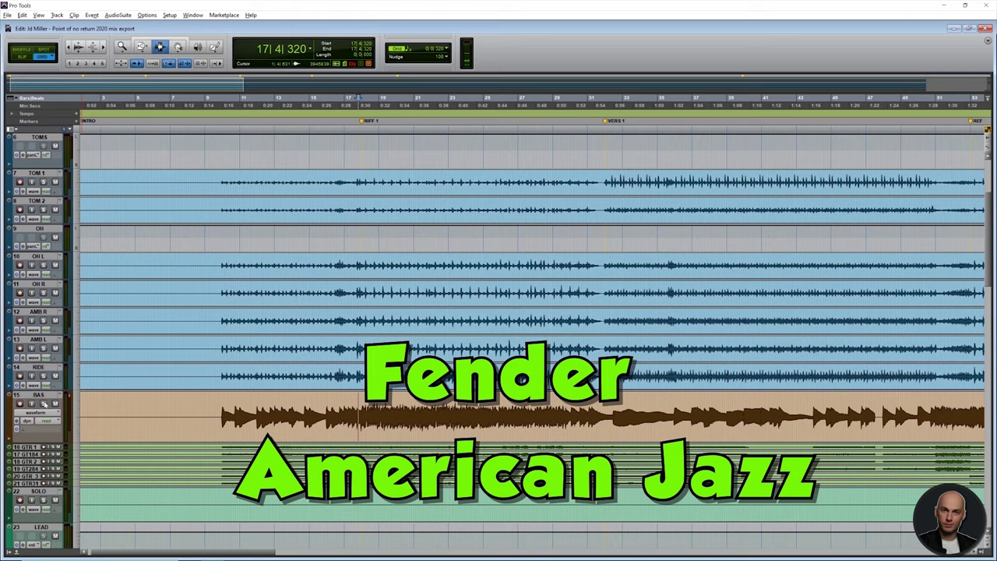
pyautogui.hotkey('ctrl', '=')
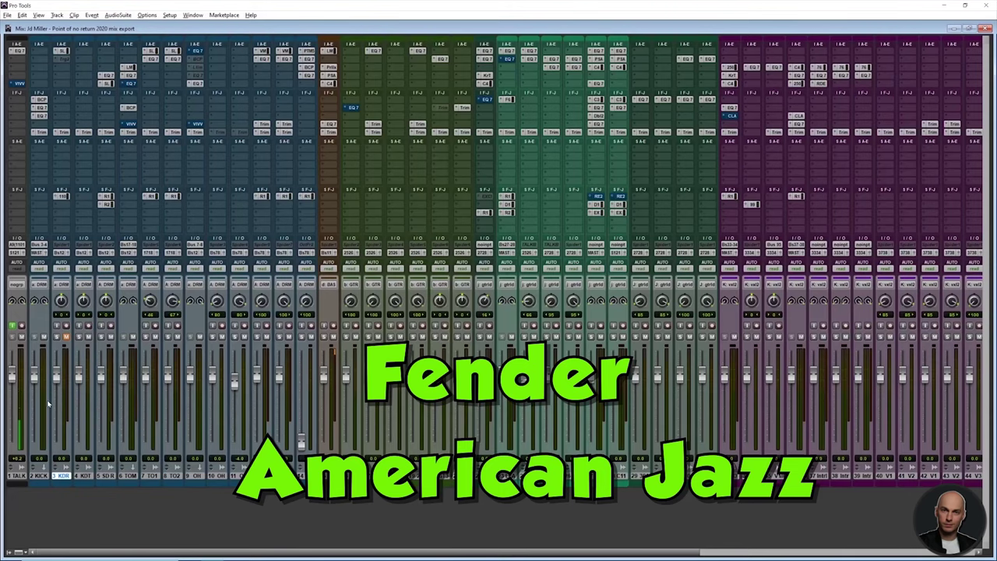
pyautogui.click(323, 338)
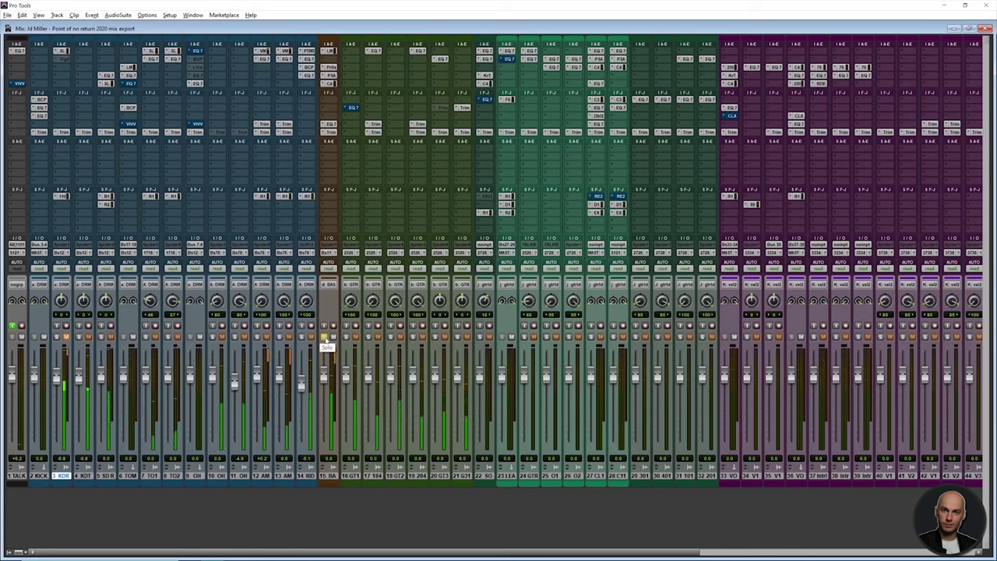
pyautogui.hotkey('ctrl', '=')
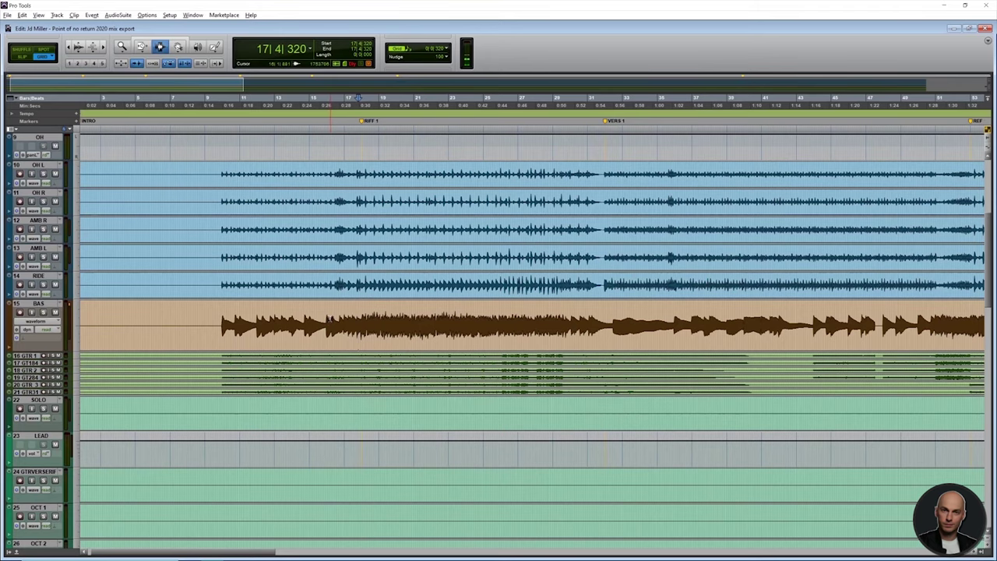
pyautogui.hotkey('ctrl', '=')
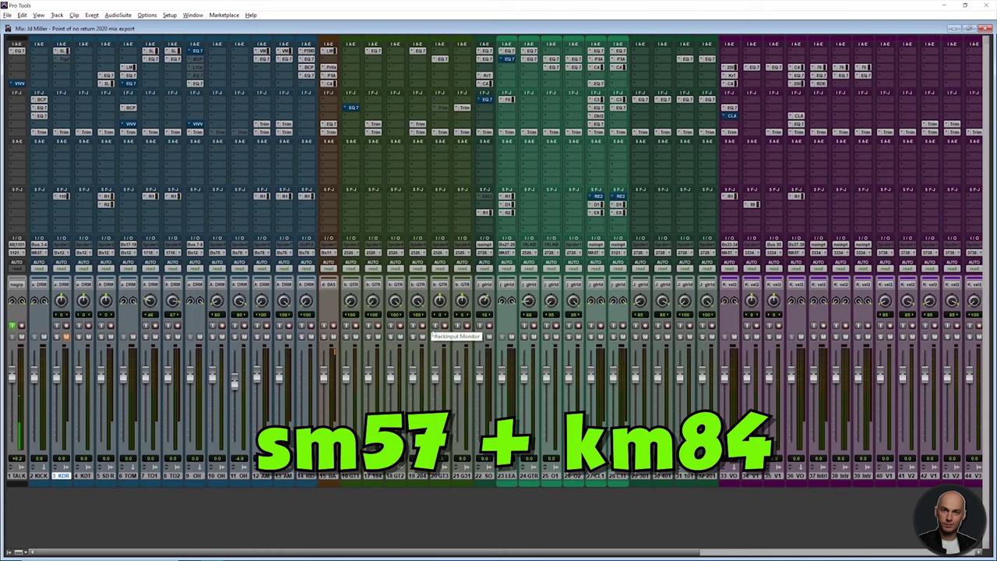
# Solo guitar tracks 20 and 21, clear them, then solo guitar tracks 16 through 21.
pyautogui.click(435, 336)
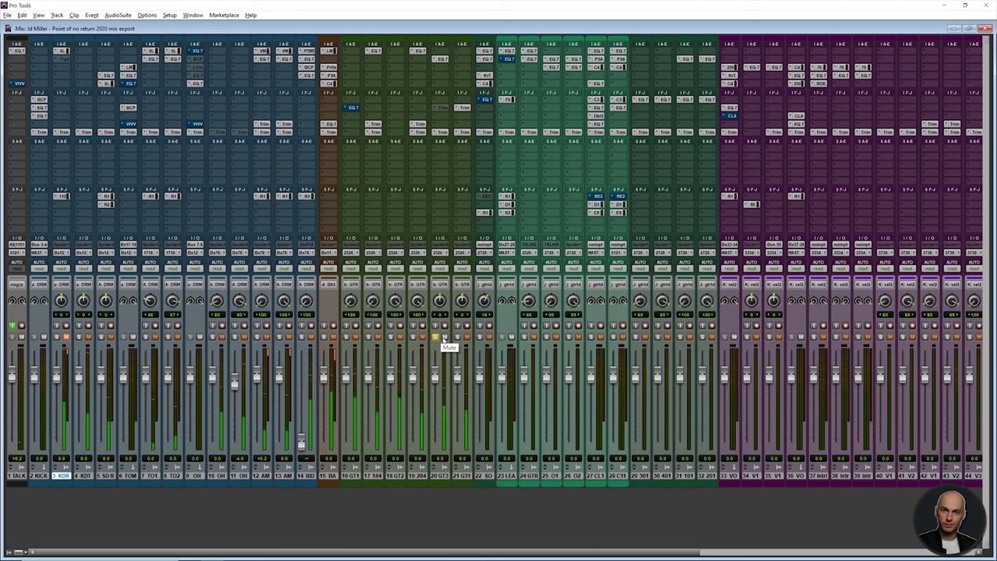
pyautogui.click(457, 336)
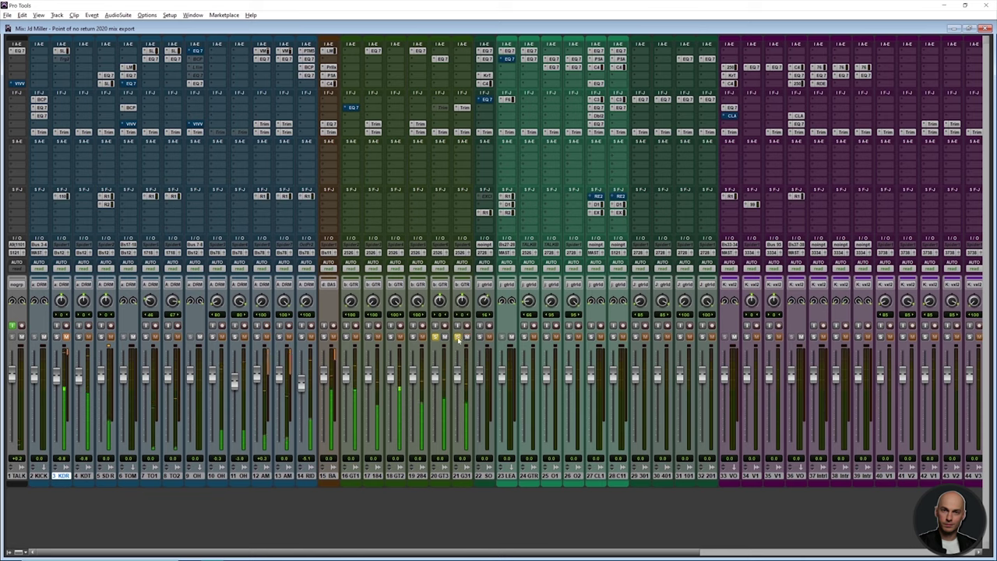
pyautogui.keyDown('alt'); pyautogui.click(457, 337); pyautogui.keyUp('alt')
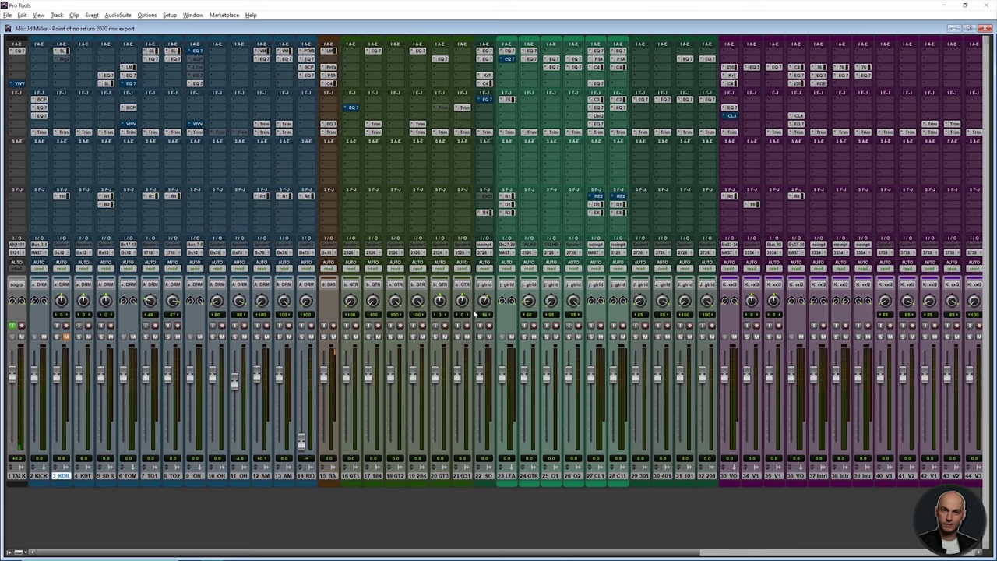
pyautogui.click(458, 338)
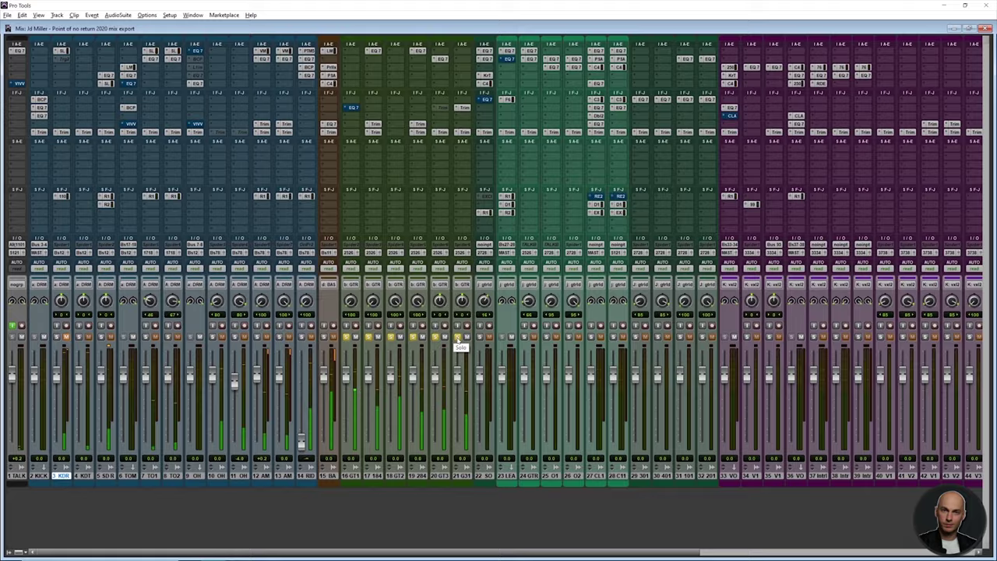
pyautogui.hotkey('ctrl', '=')
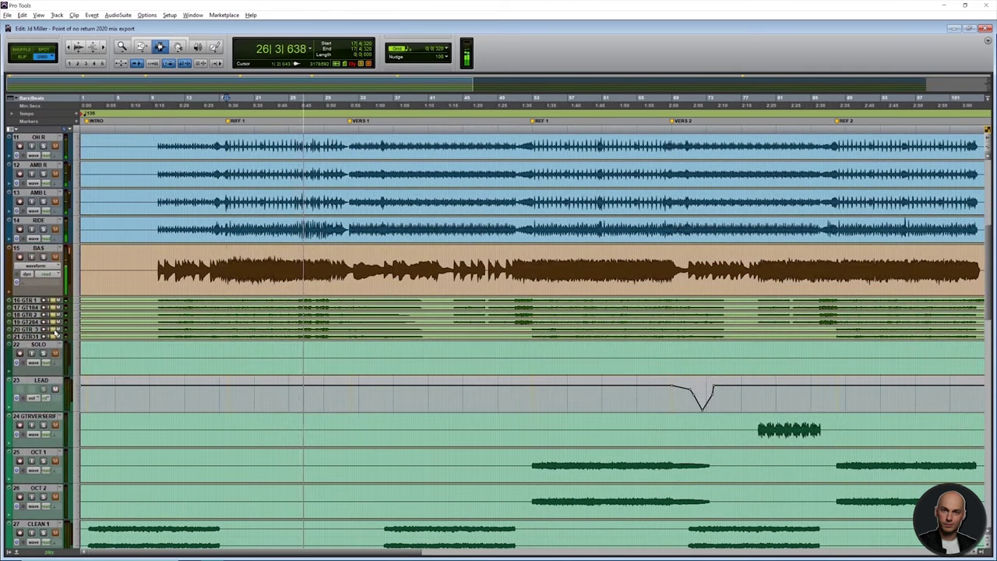
# Stop playback, zoom out to the whole song and move the playback start to bar 9.
pyautogui.press('space')
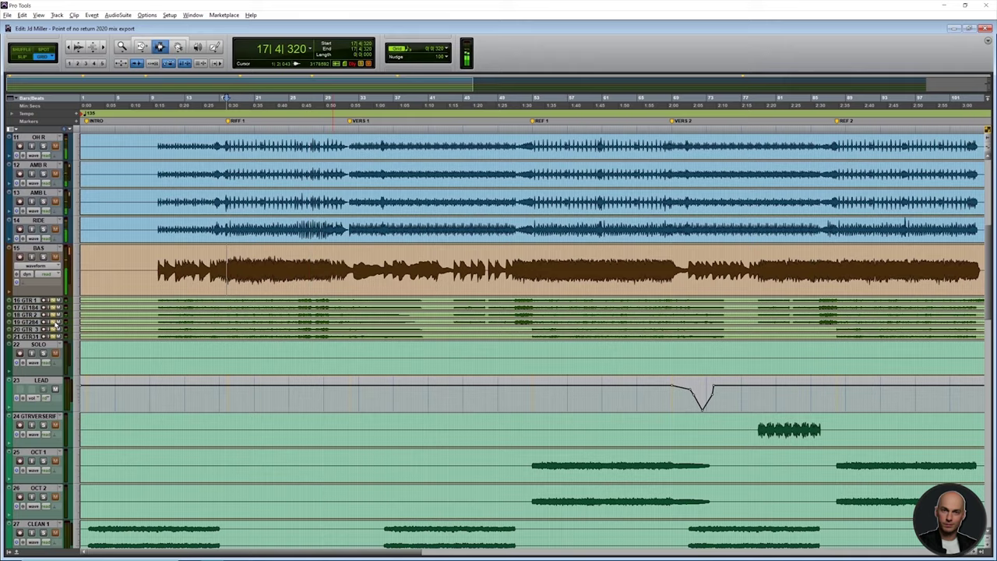
pyautogui.scroll(-5, 241, 337)
pyautogui.hotkey('ctrl', '[')
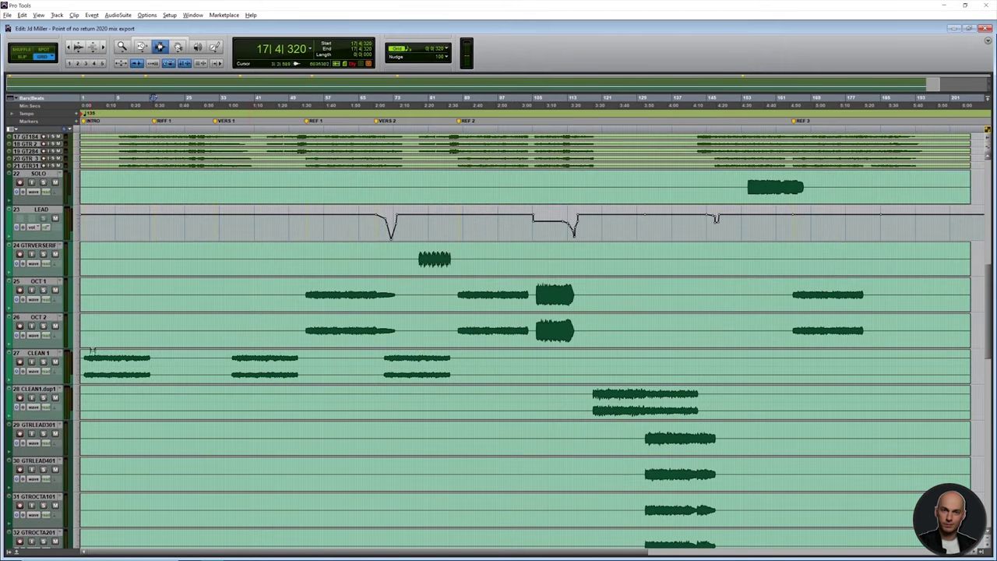
pyautogui.click(118, 354)
pyautogui.hotkey('ctrl', '=')
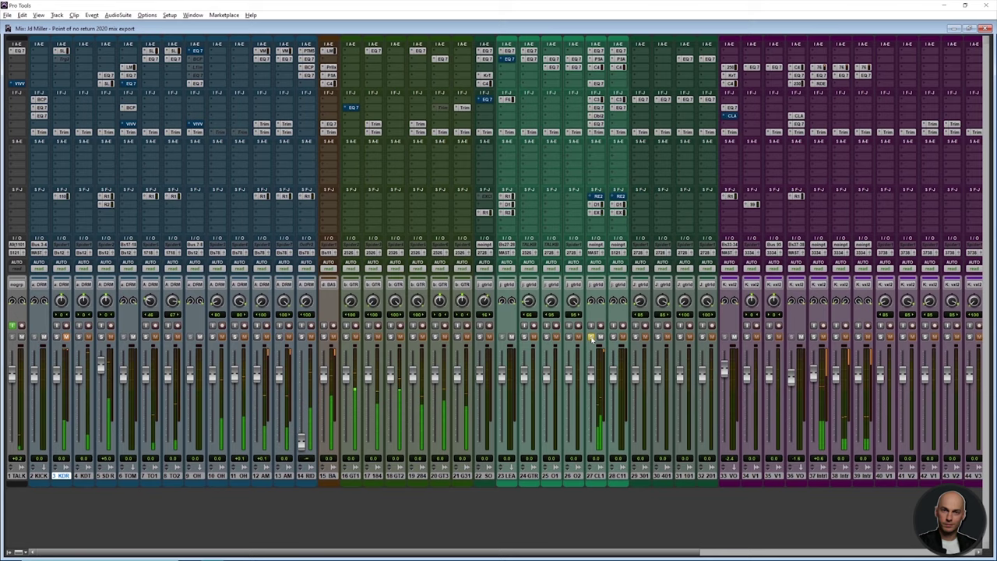
# Solo OCT 1 and OCT 2 and play them from their first clip at bar 53.
pyautogui.hotkey('ctrl', '=')
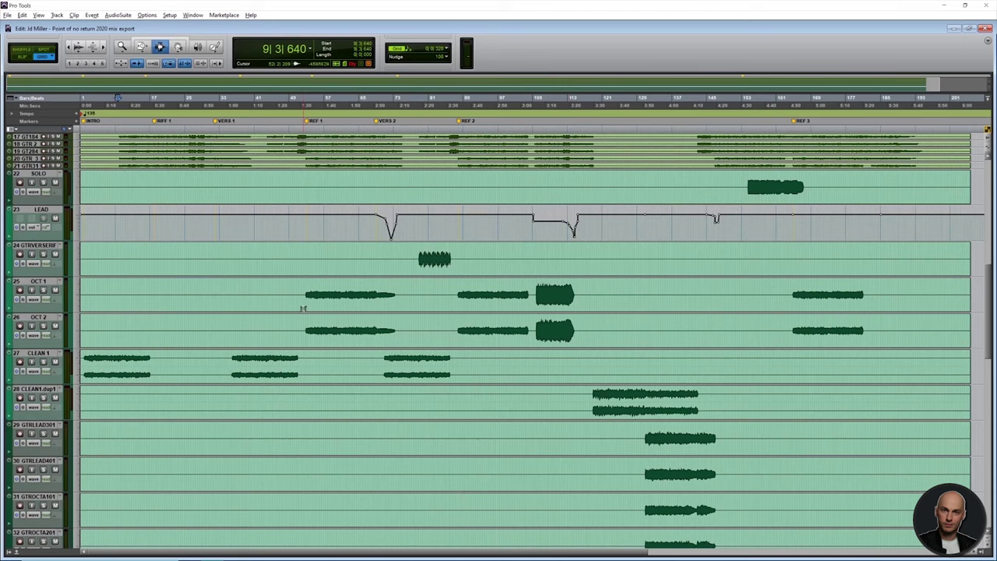
pyautogui.click(306, 292)
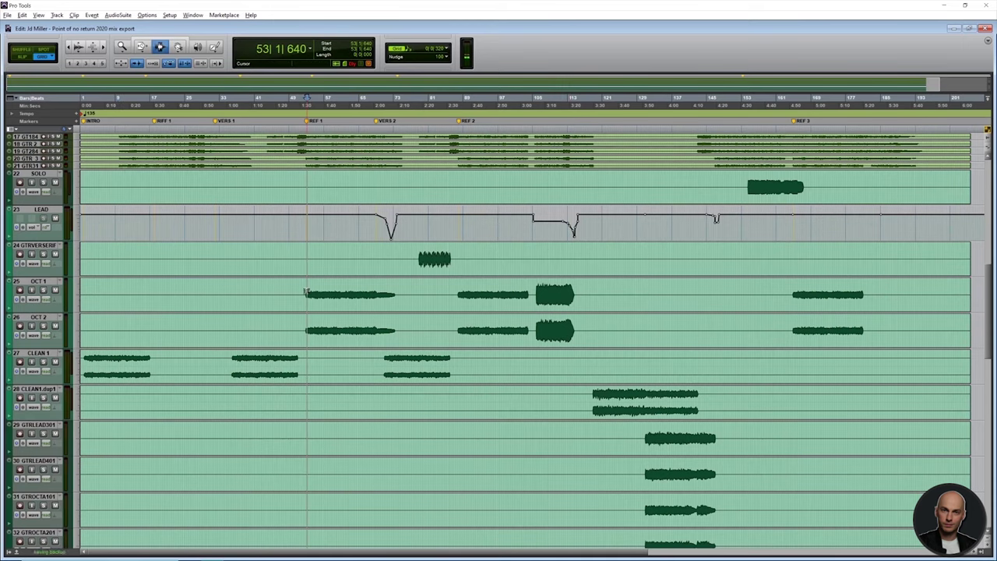
pyautogui.click(44, 290)
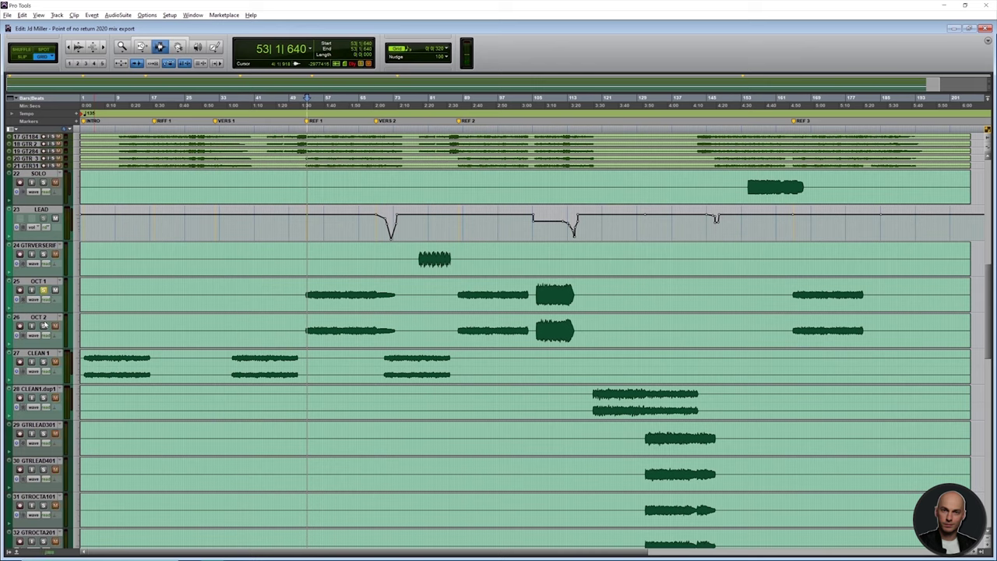
pyautogui.click(43, 325)
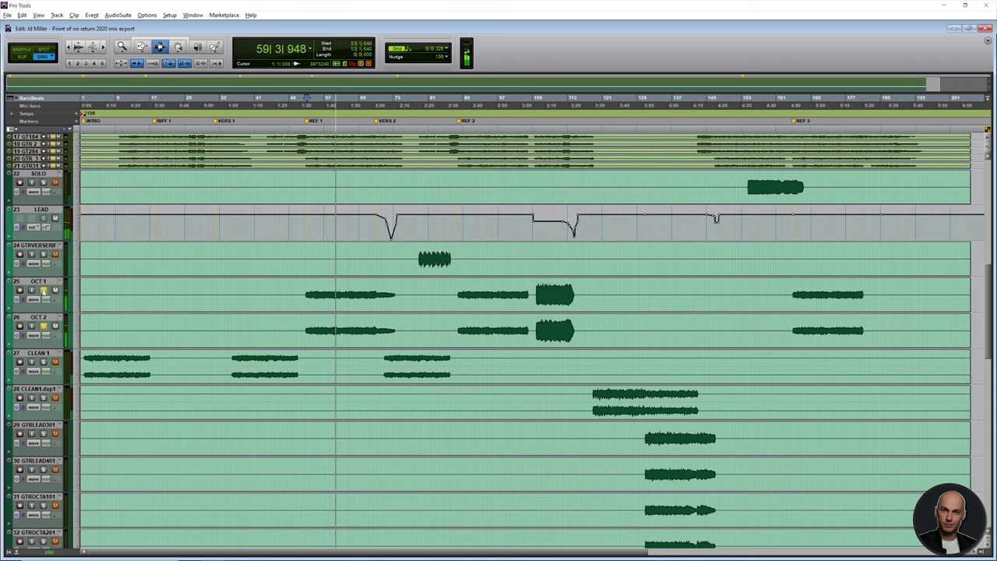
pyautogui.press('space')
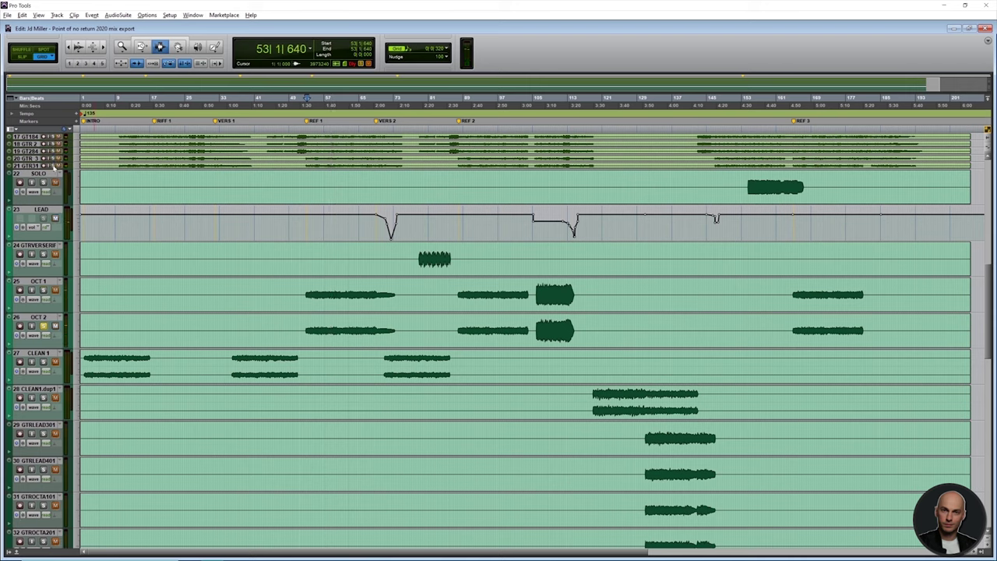
pyautogui.scroll(-1, 584, 335)
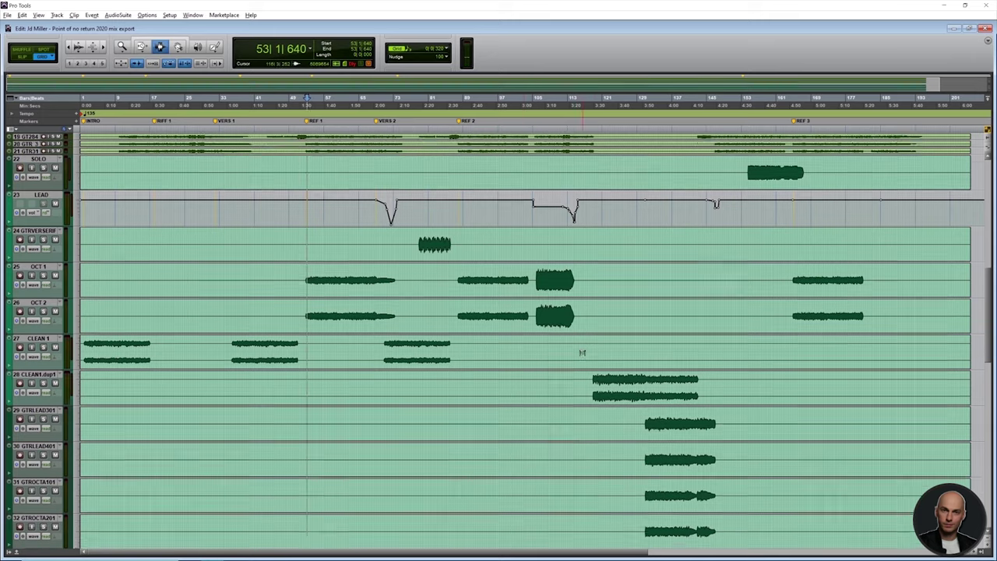
# Set the playback start at bar 128 and start playback.
pyautogui.click(623, 414)
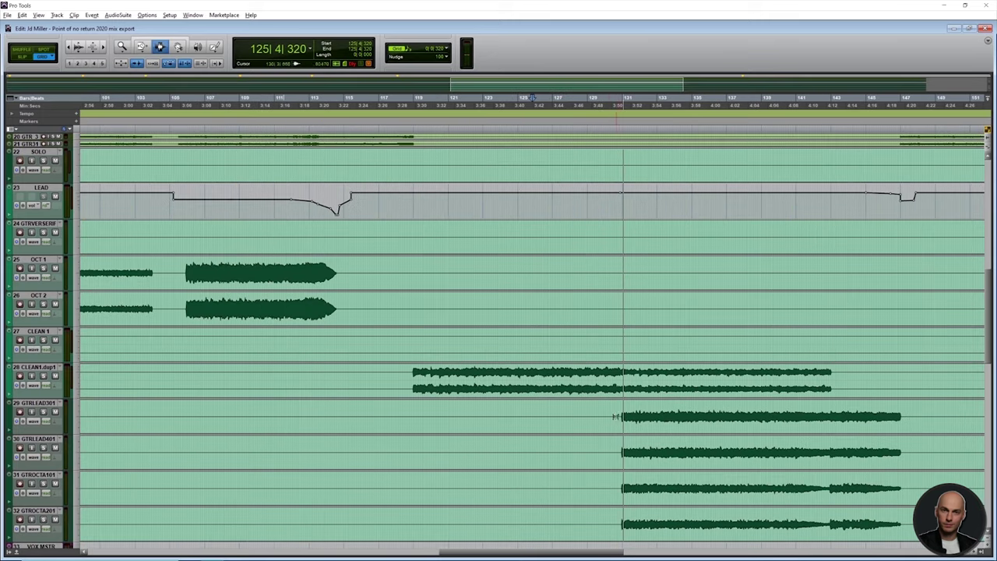
pyautogui.hotkey('ctrl', ']')
pyautogui.hotkey('ctrl', ']')
pyautogui.hotkey('ctrl', '[')
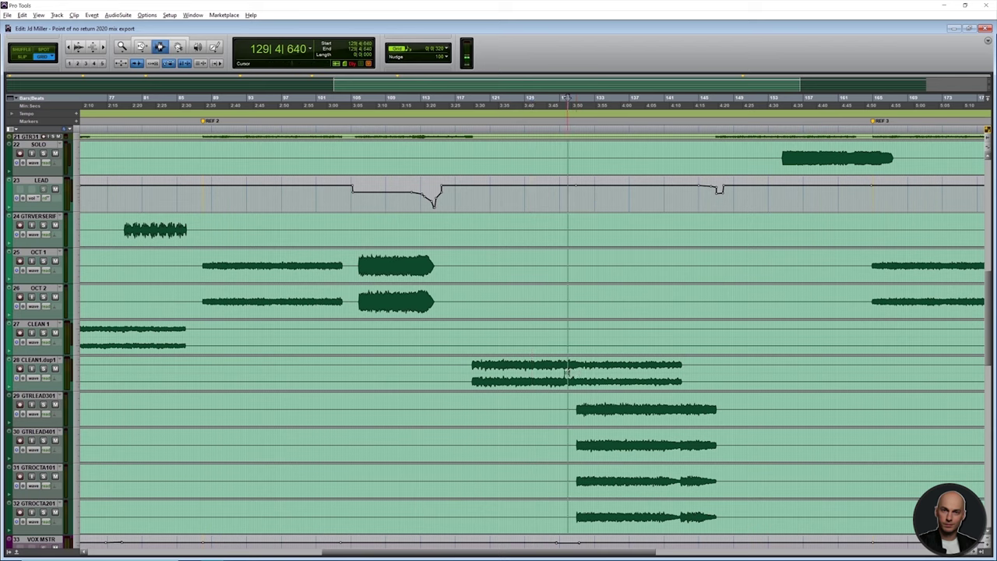
pyautogui.click(557, 375)
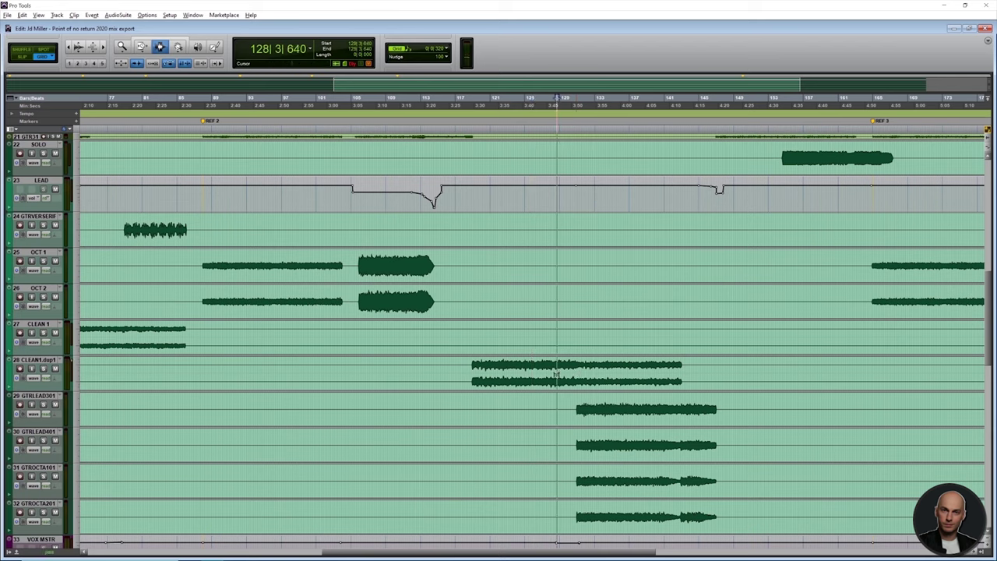
pyautogui.press('space')
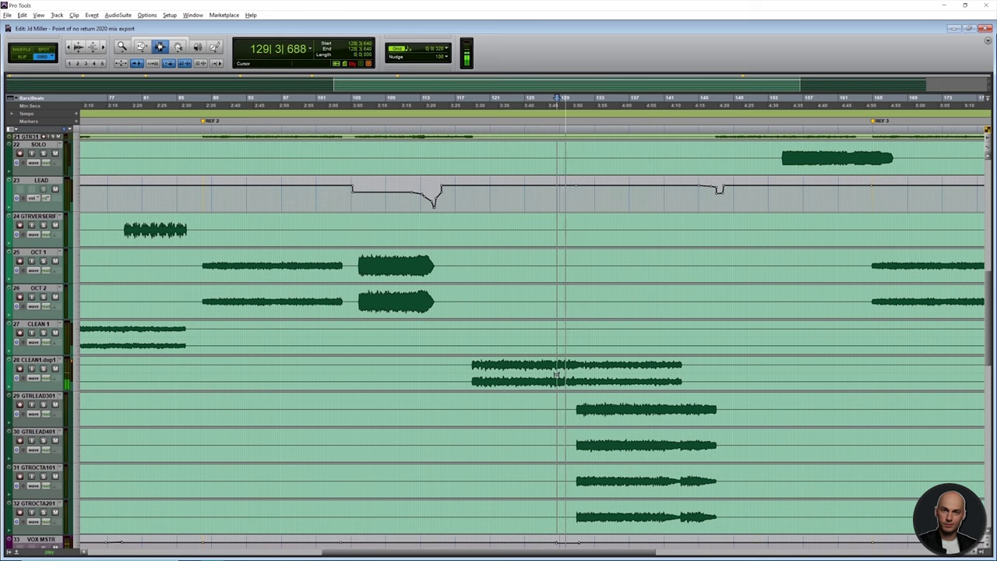
pyautogui.scroll(-4, 556, 375)
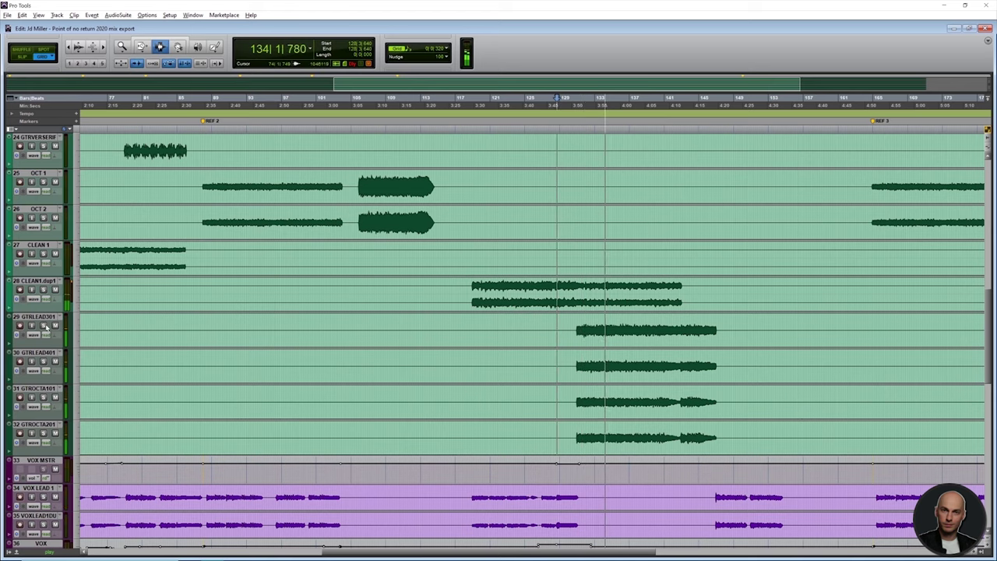
# Solo GTRLEAD301, GTRLEAD401 and GTROCTA101, then unsolo the last two so only GTRLEAD301 plays.
pyautogui.click(43, 326)
pyautogui.click(44, 362)
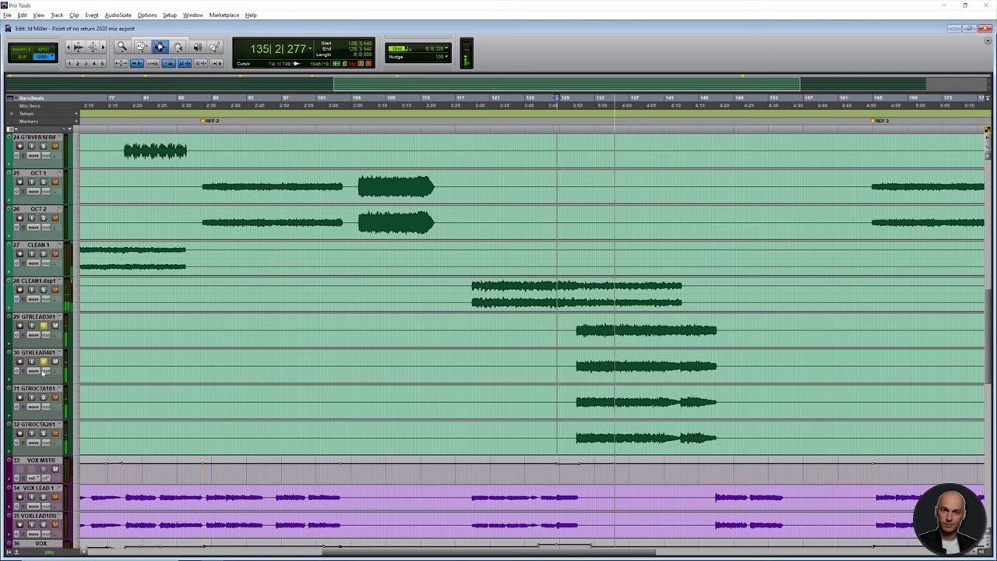
pyautogui.click(45, 397)
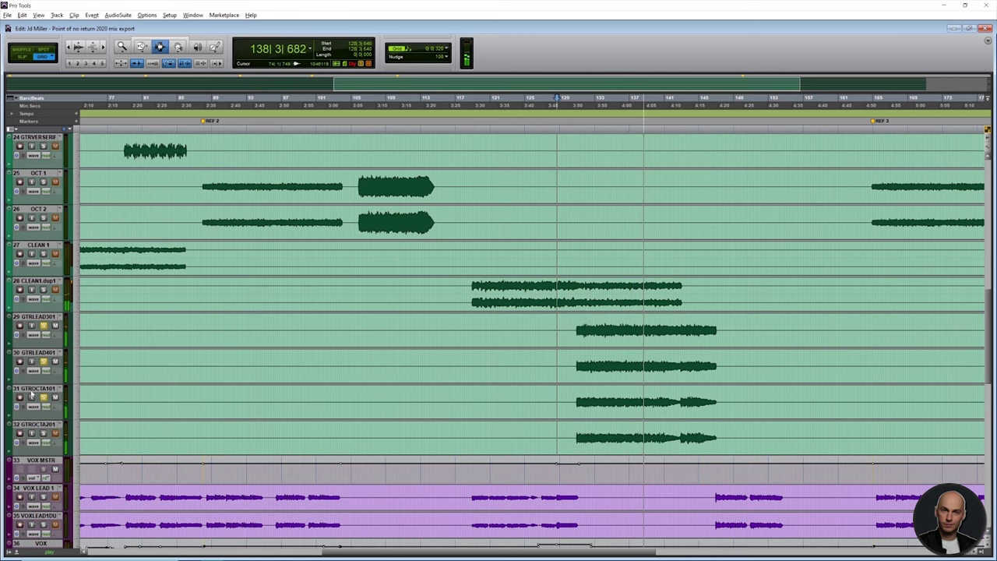
pyautogui.click(45, 397)
pyautogui.click(44, 362)
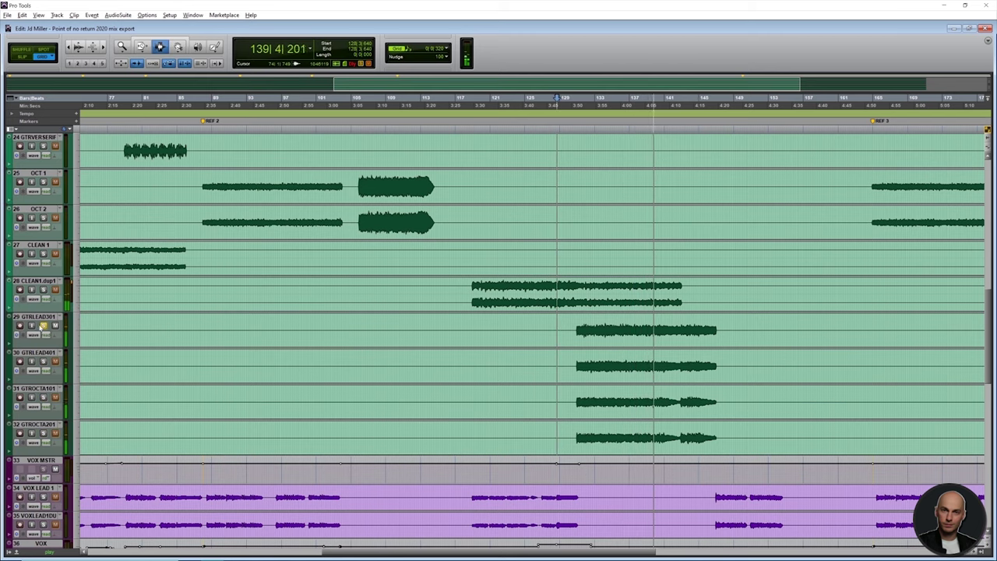
pyautogui.scroll(-2, 405, 333)
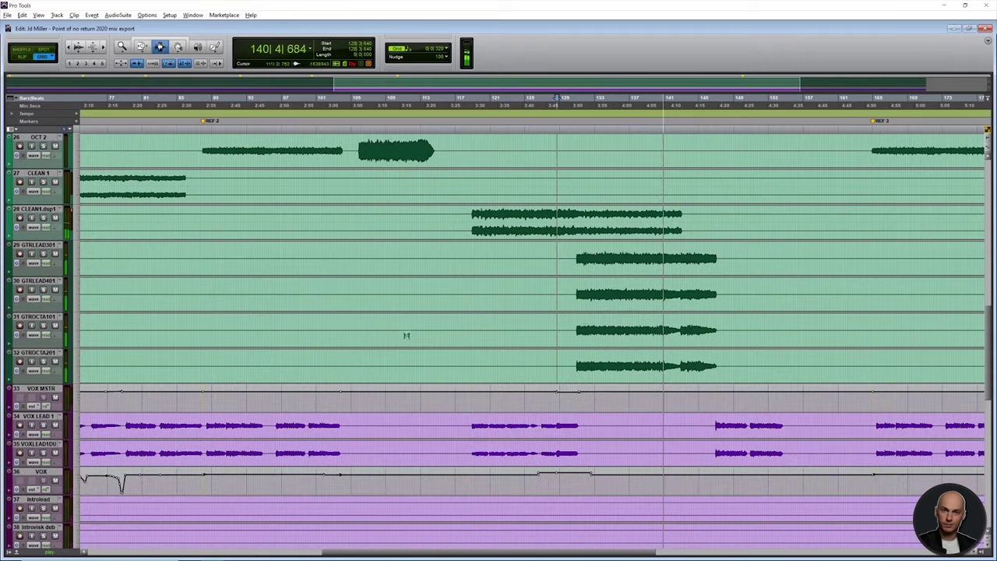
pyautogui.hotkey('ctrl', '[')
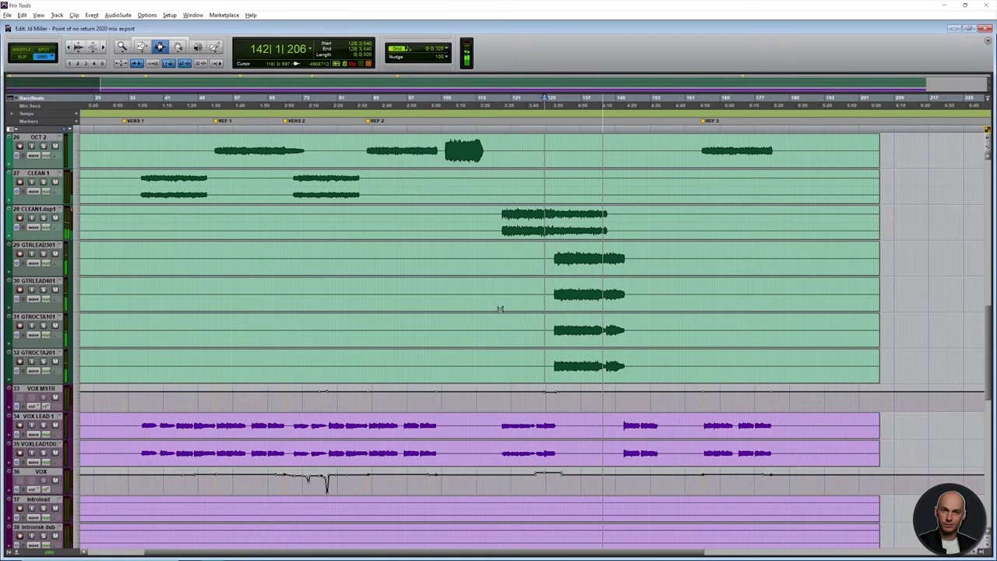
pyautogui.scroll(-2, 492, 310)
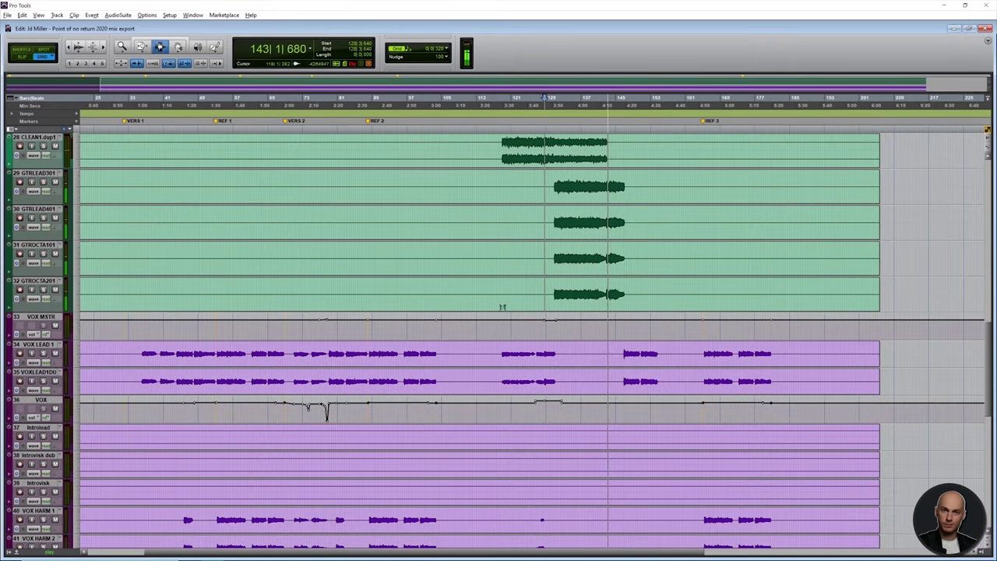
pyautogui.scroll(5, 701, 333)
pyautogui.scroll(1, 695, 335)
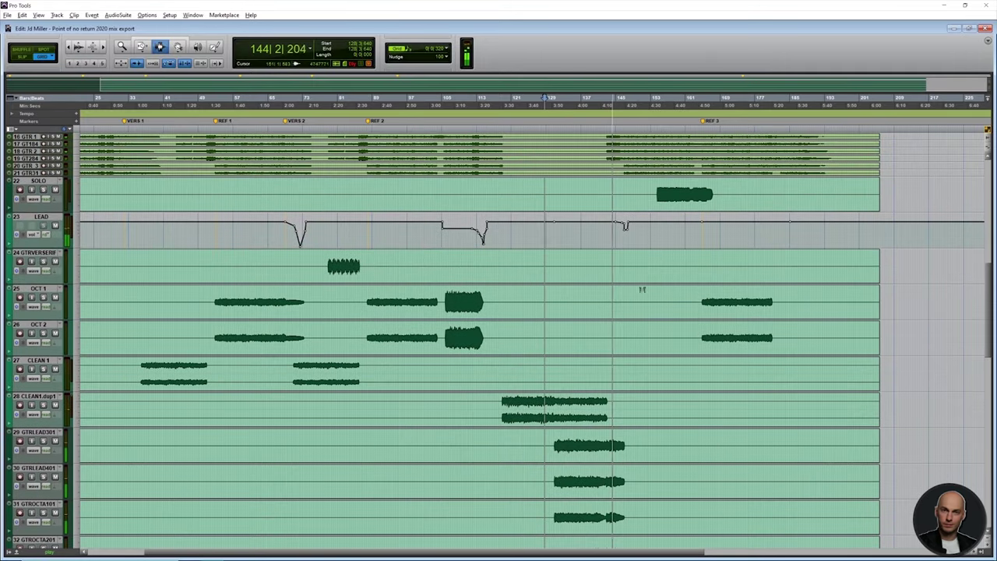
# Move the start to just before the SOLO clip at bar 152, solo SOLO, then stop playback.
pyautogui.press('space')
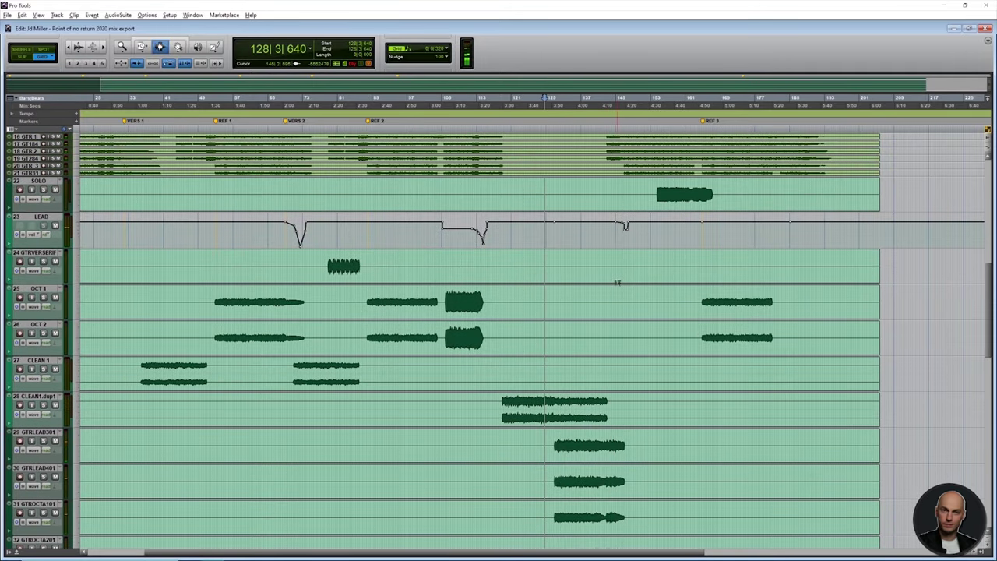
pyautogui.press('Tab')
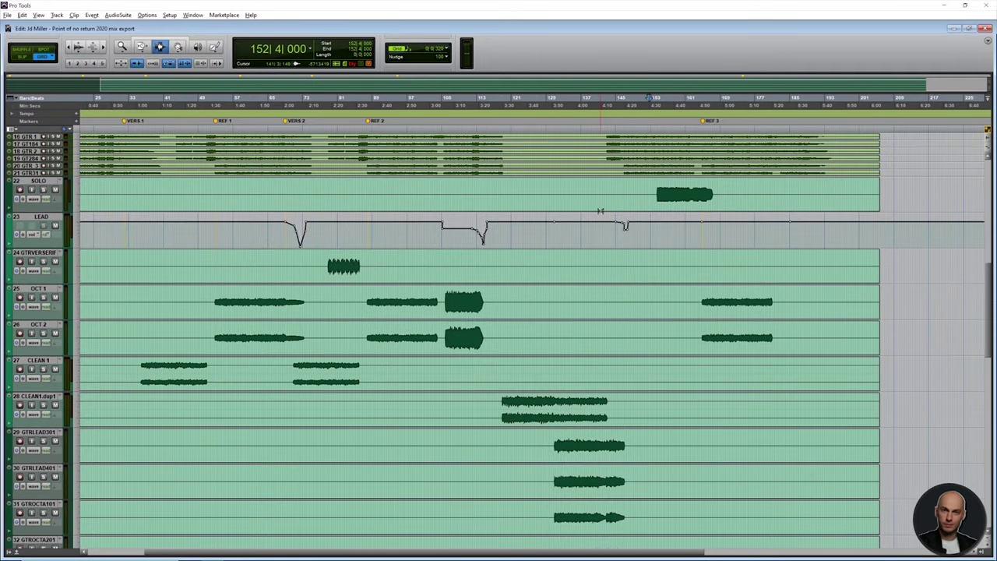
pyautogui.click(646, 193)
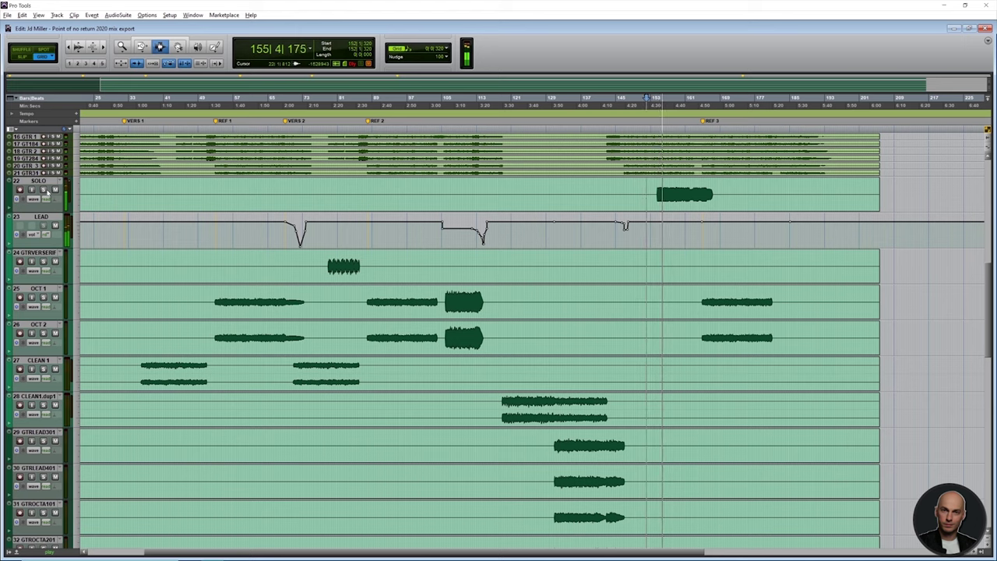
pyautogui.click(43, 189)
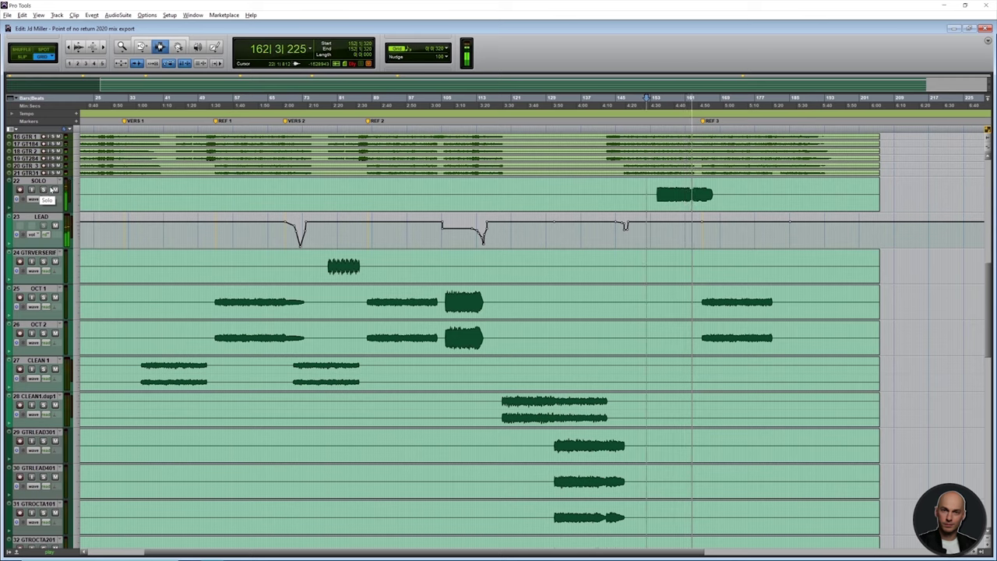
pyautogui.press('space')
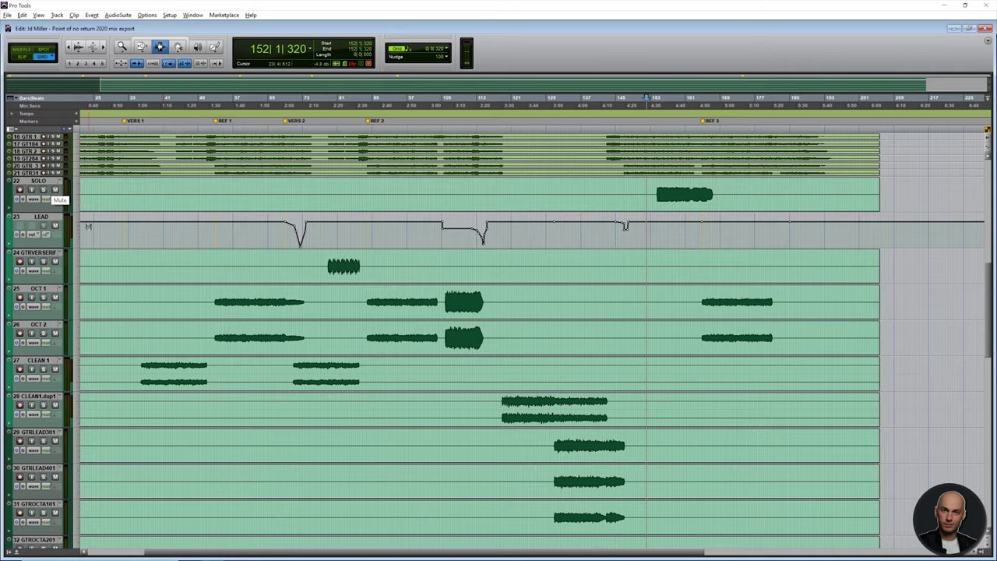
pyautogui.scroll(-1, 88, 227)
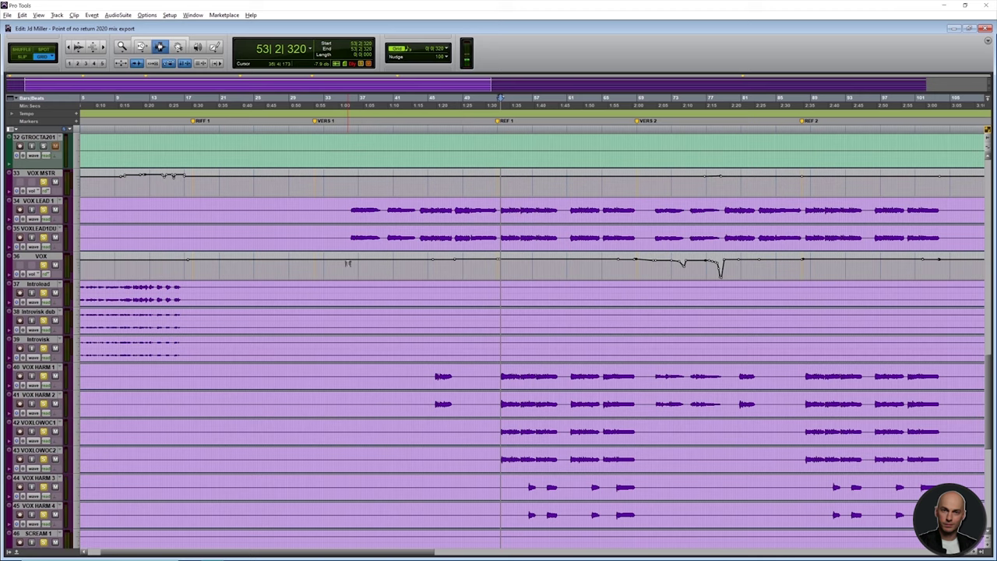
# Zoom around the first verse and set the play start near bar 44.
pyautogui.click(349, 231)
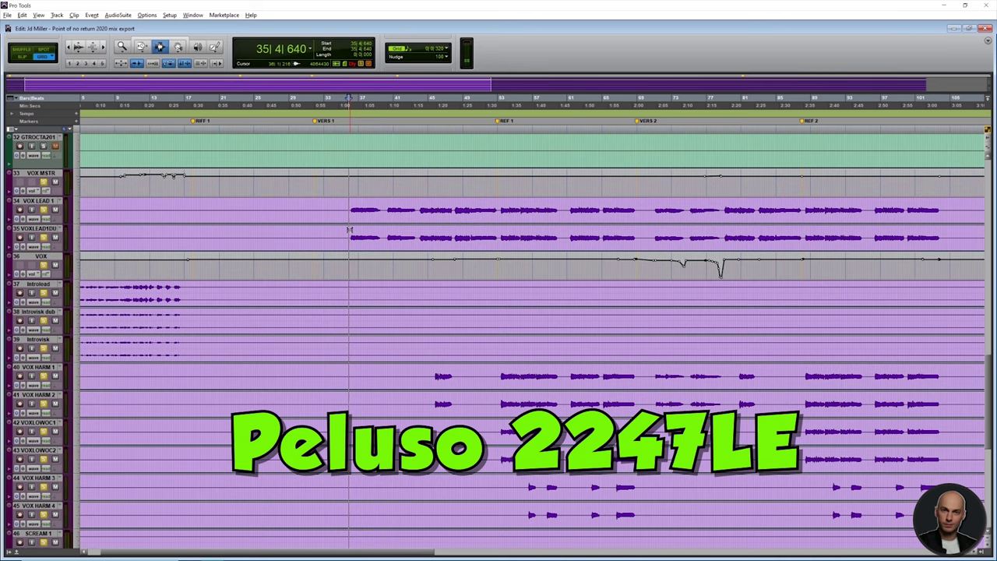
pyautogui.hotkey('ctrl', ']')
pyautogui.hotkey('ctrl', ']')
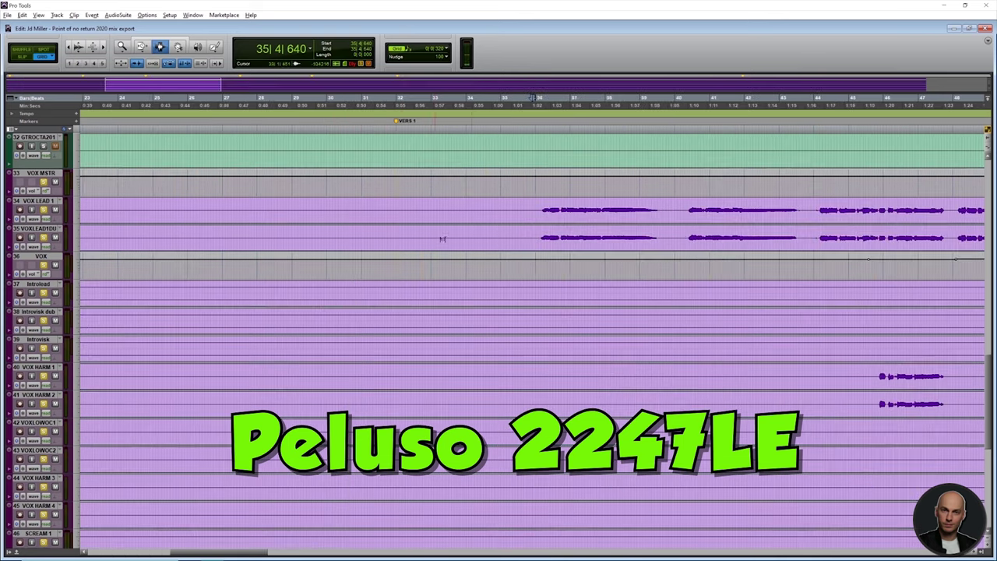
pyautogui.click(638, 237)
pyautogui.hotkey('ctrl', ']')
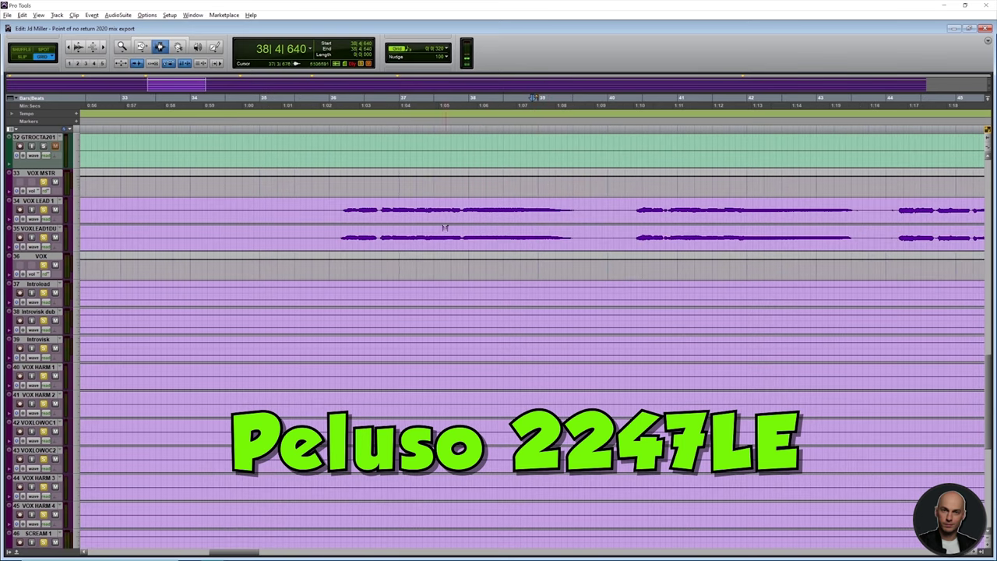
pyautogui.hotkey('ctrl', '[')
pyautogui.hotkey('ctrl', '[')
pyautogui.click(619, 248)
# Play the lead vocals into the REF 1 section, then stop and deselect everything.
pyautogui.press('space')
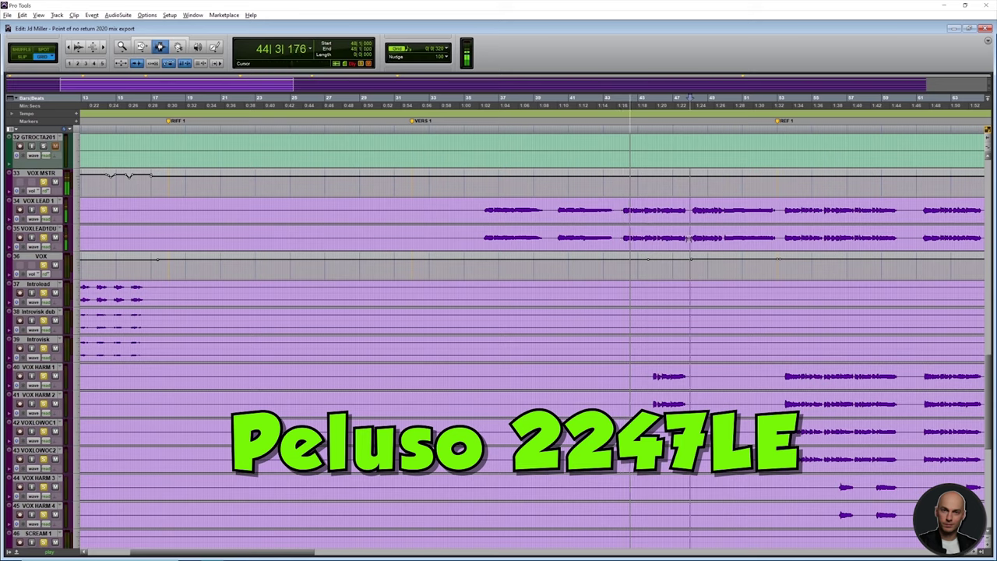
pyautogui.hotkey('ctrl', ']')
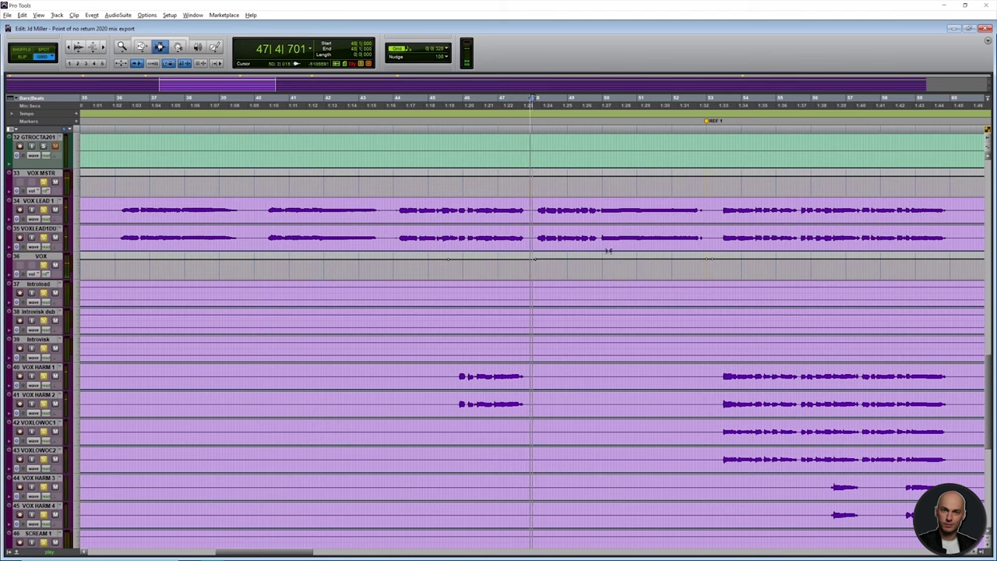
pyautogui.press('r')
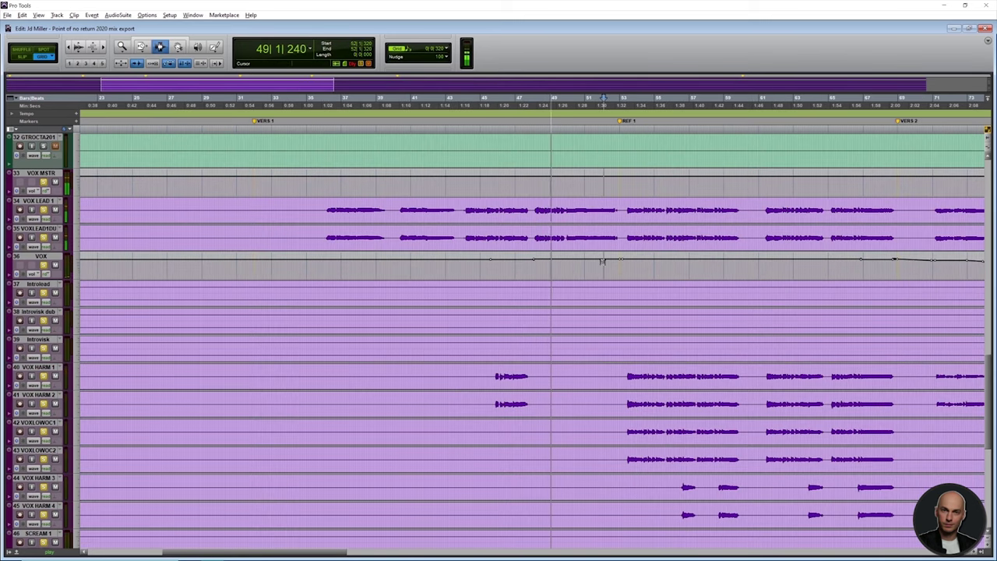
pyautogui.press('t')
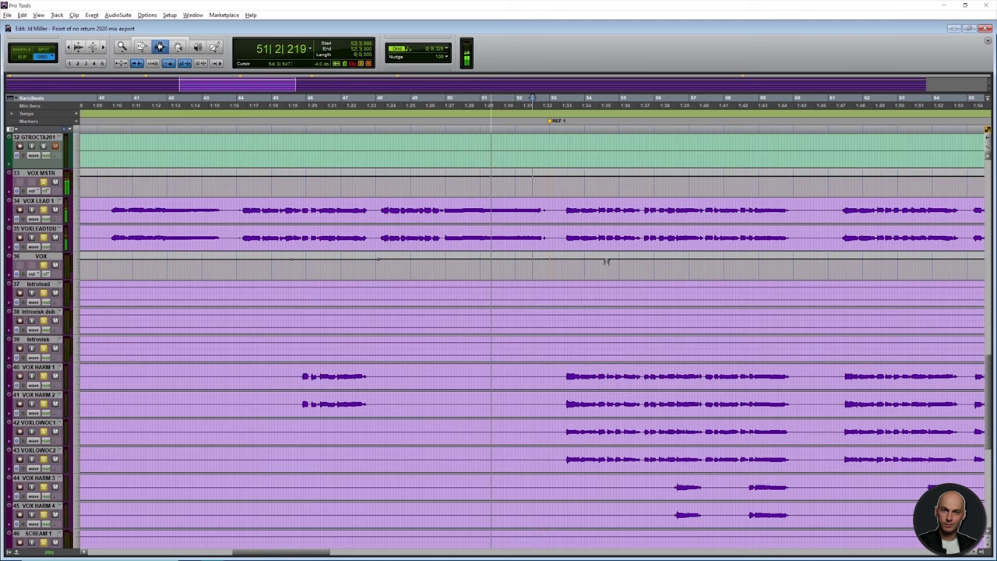
pyautogui.press('t')
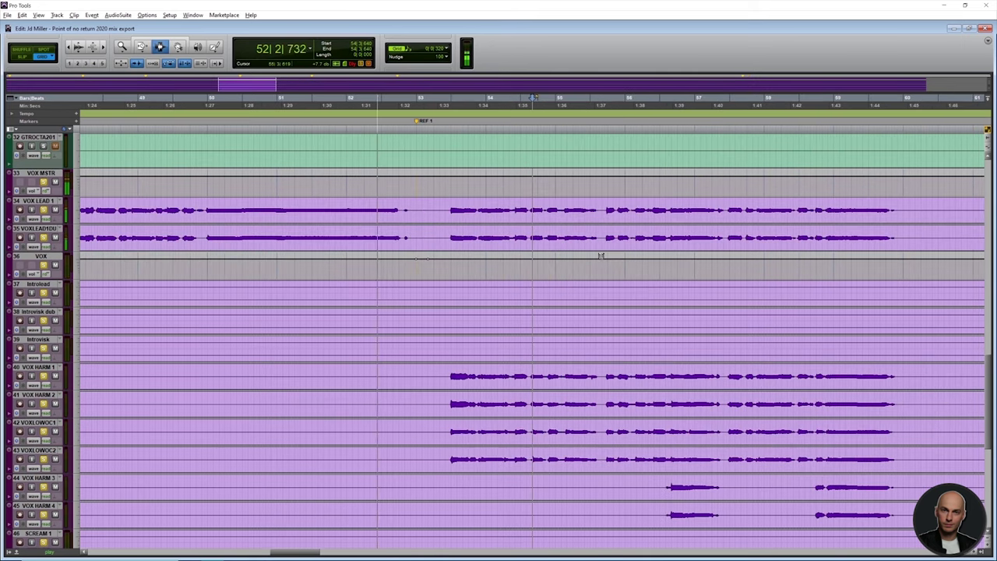
pyautogui.press('space')
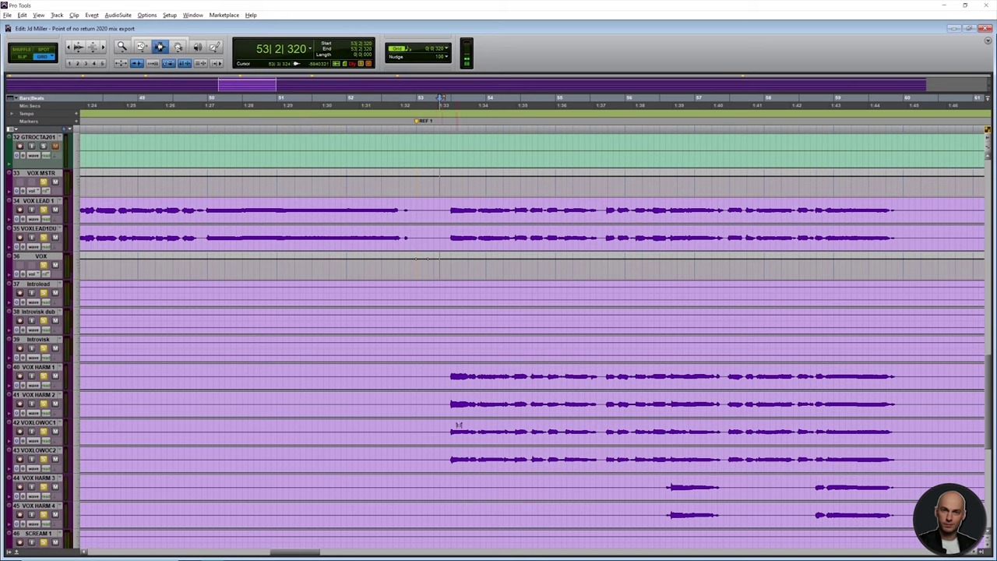
pyautogui.scroll(-3, 521, 439)
pyautogui.click(662, 430)
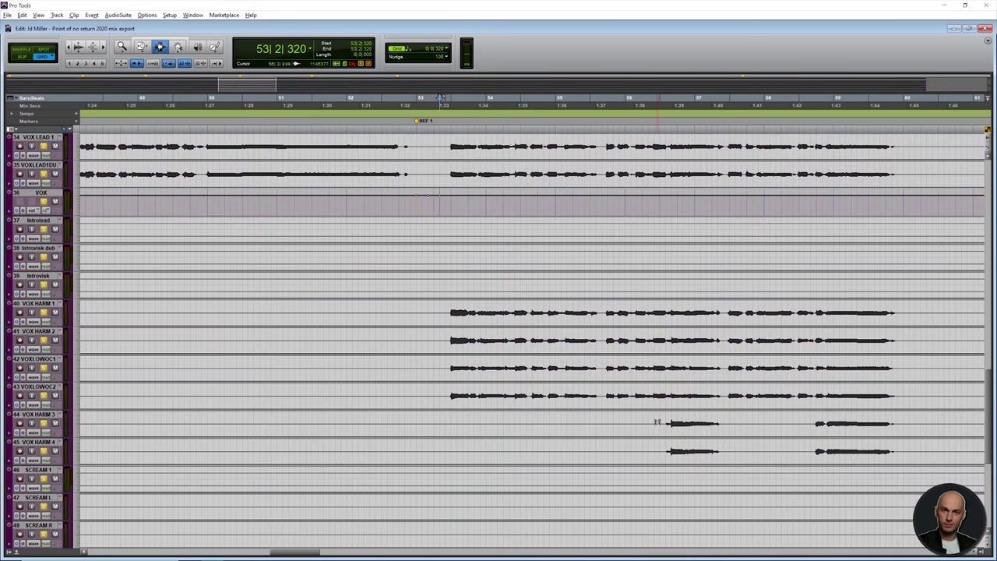
# Place the insertion at bar 53 and start playback.
pyautogui.moveTo(657, 425); pyautogui.dragTo(925, 462)
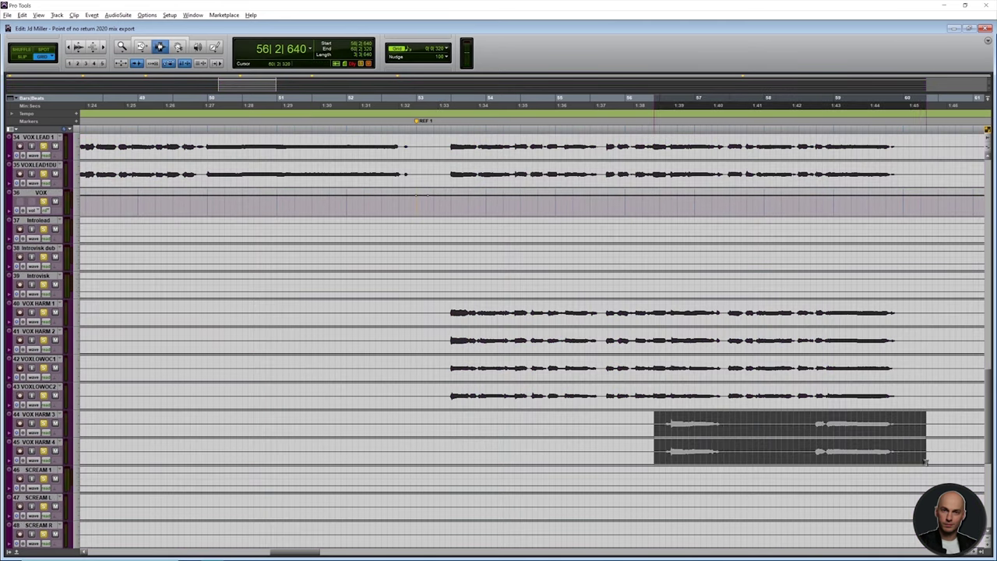
pyautogui.click(414, 292)
pyautogui.keyDown('alt'); pyautogui.click(44, 370); pyautogui.keyUp('alt')
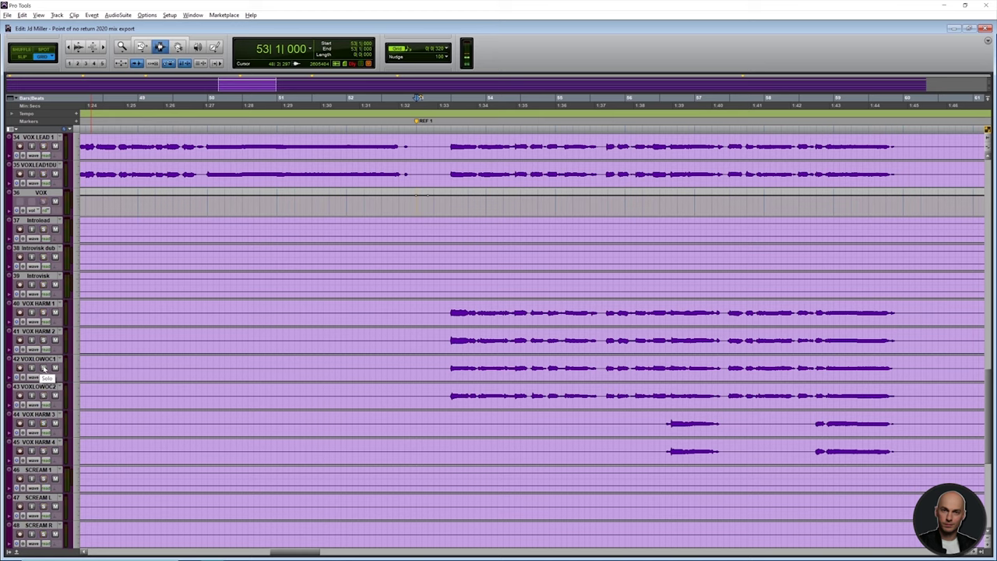
pyautogui.press('space')
# Solo VOXLOWOC1–2, VOX HARM 2 and VOX HARM 1 while the vocals play.
pyautogui.click(44, 368)
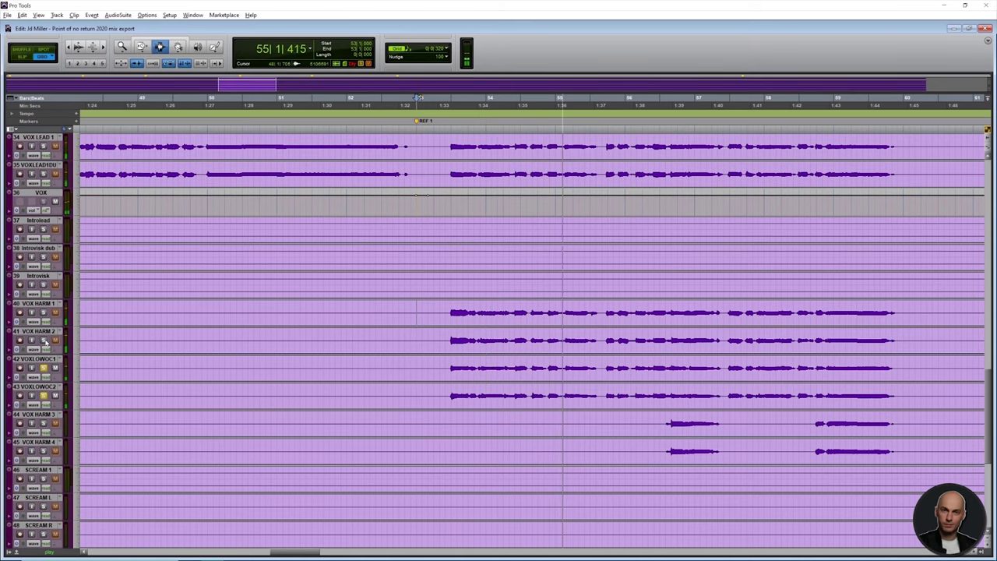
pyautogui.click(44, 340)
pyautogui.click(44, 313)
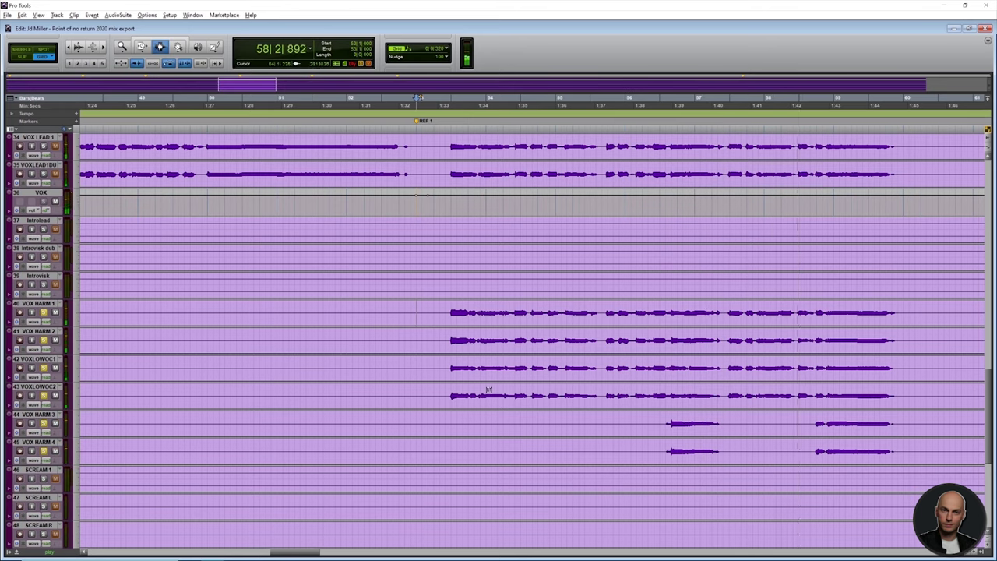
pyautogui.hotkey('ctrl', '[')
pyautogui.hotkey('ctrl', '[')
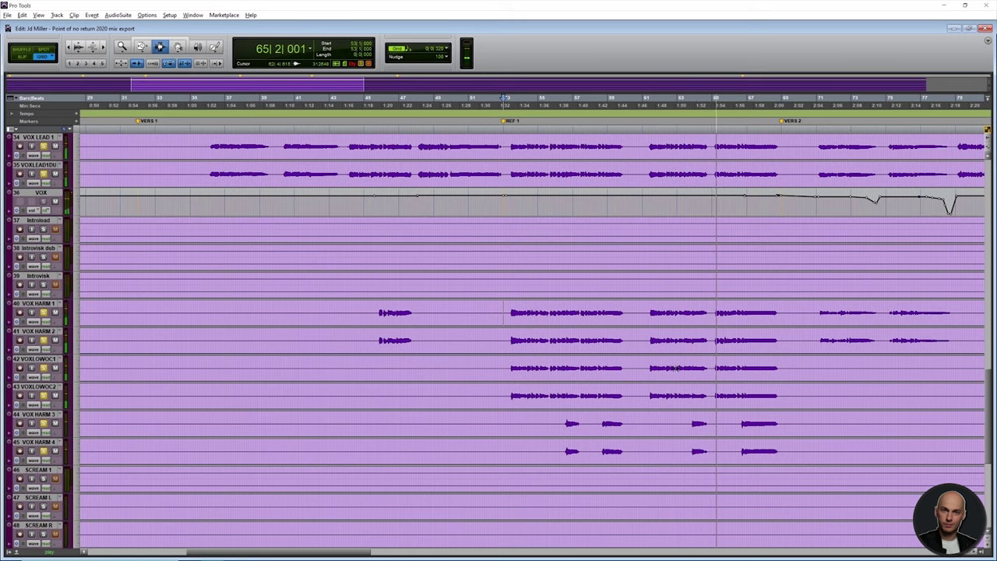
pyautogui.scroll(-3, 676, 368)
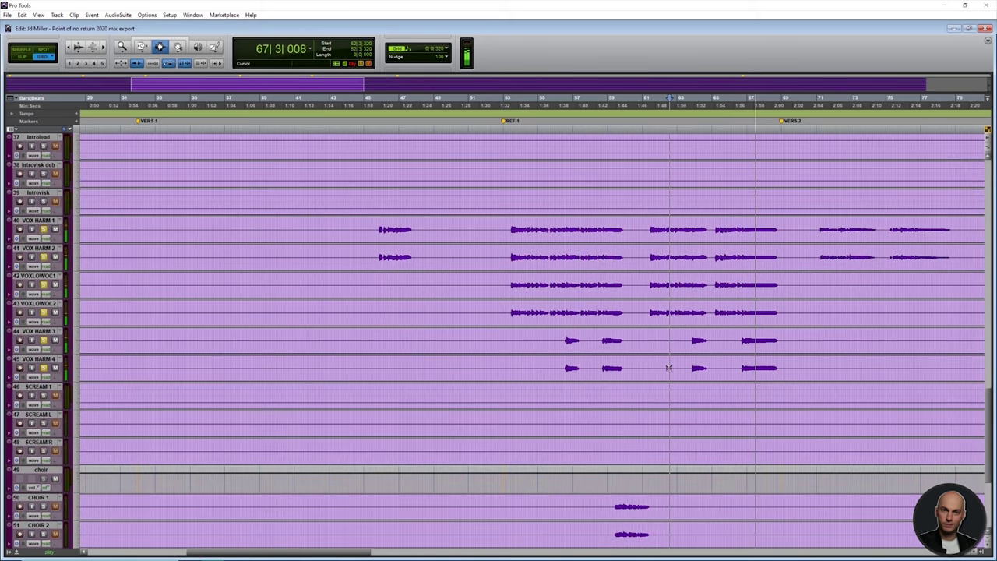
# Stop playback, unsolo VOXLOWOC2 and VOX HARM 4, and zoom into the choir passage.
pyautogui.hotkey('ctrl', '[')
pyautogui.scroll(-3, 608, 367)
pyautogui.scroll(-2, 608, 368)
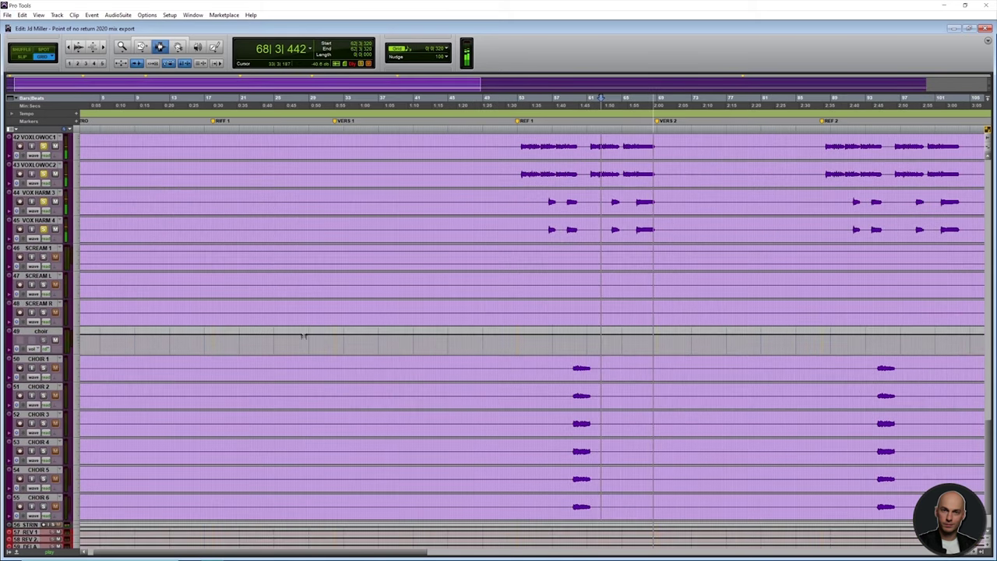
pyautogui.press('space')
pyautogui.click(44, 229)
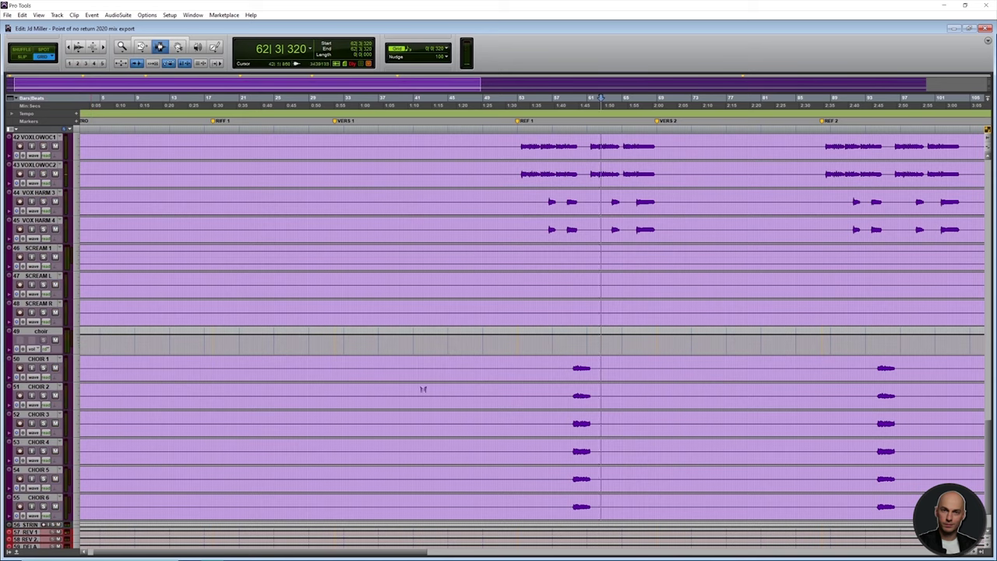
pyautogui.hotkey('ctrl', ']')
pyautogui.scroll(1, 592, 467)
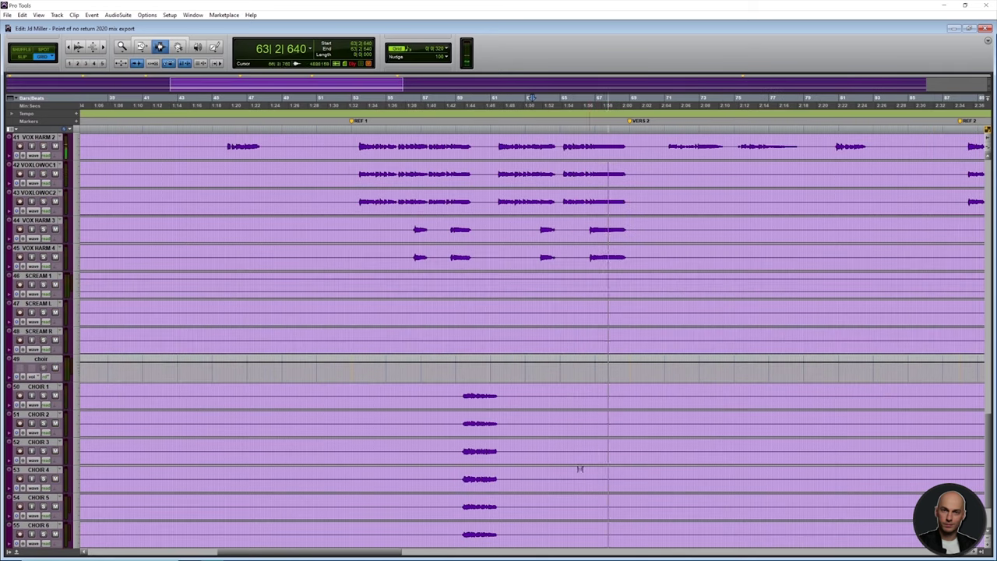
pyautogui.hotkey('ctrl', ']')
pyautogui.hotkey('ctrl', ']')
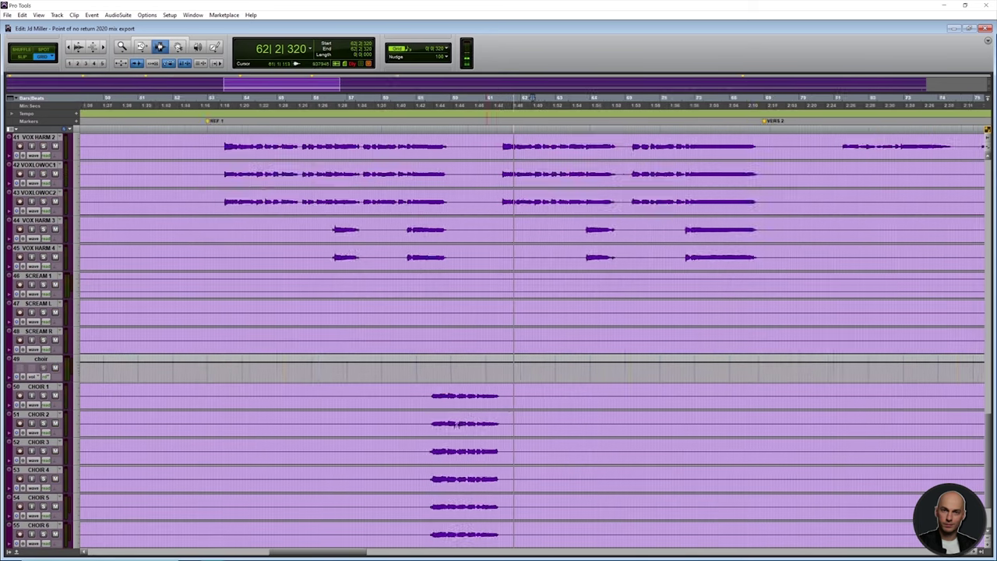
pyautogui.scroll(-3, 344, 417)
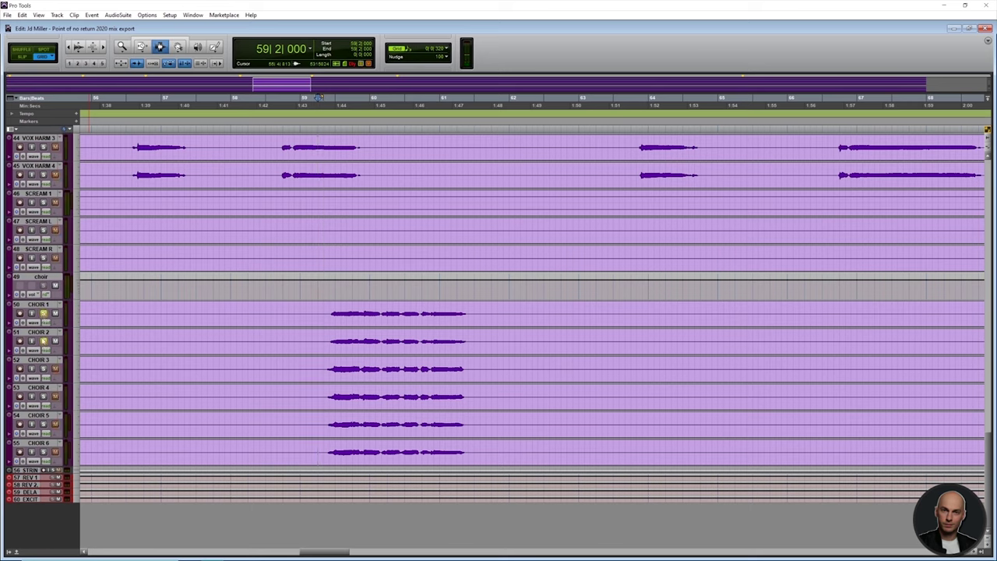
# Audition the choir from bar 59, narrowing the solos down to CHOIR 5 and 6.
pyautogui.press('space')
pyautogui.moveTo(43, 368); pyautogui.dragTo(49, 451)
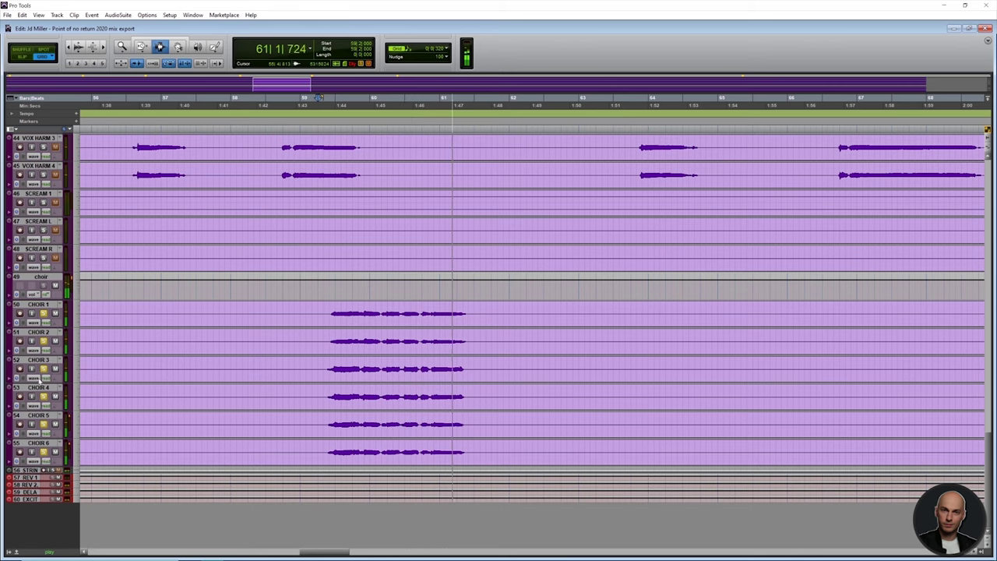
pyautogui.press('space')
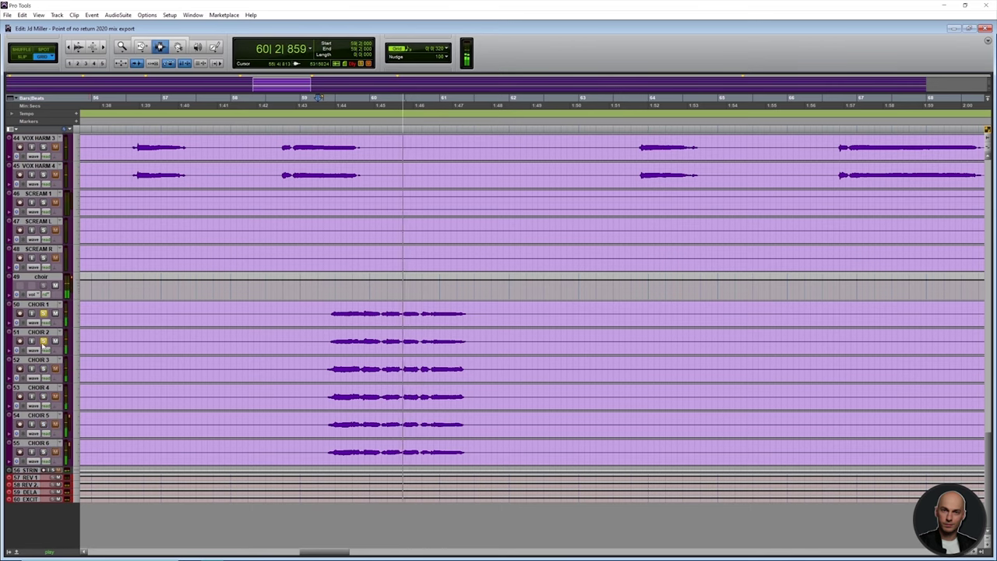
pyautogui.press('space')
pyautogui.keyDown('alt'); pyautogui.click(44, 341); pyautogui.keyUp('alt')
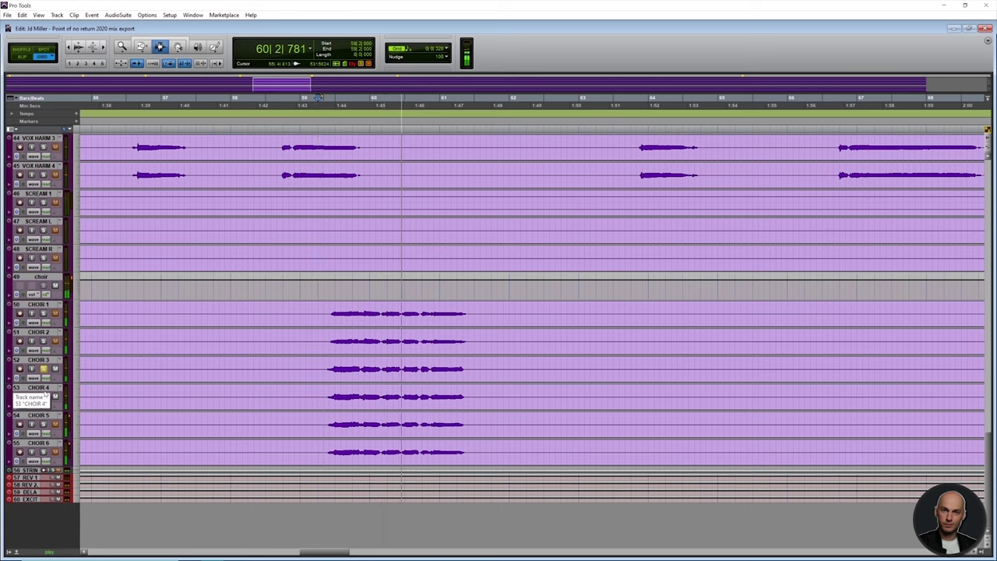
pyautogui.press('space')
pyautogui.keyDown('alt'); pyautogui.click(43, 396); pyautogui.keyUp('alt')
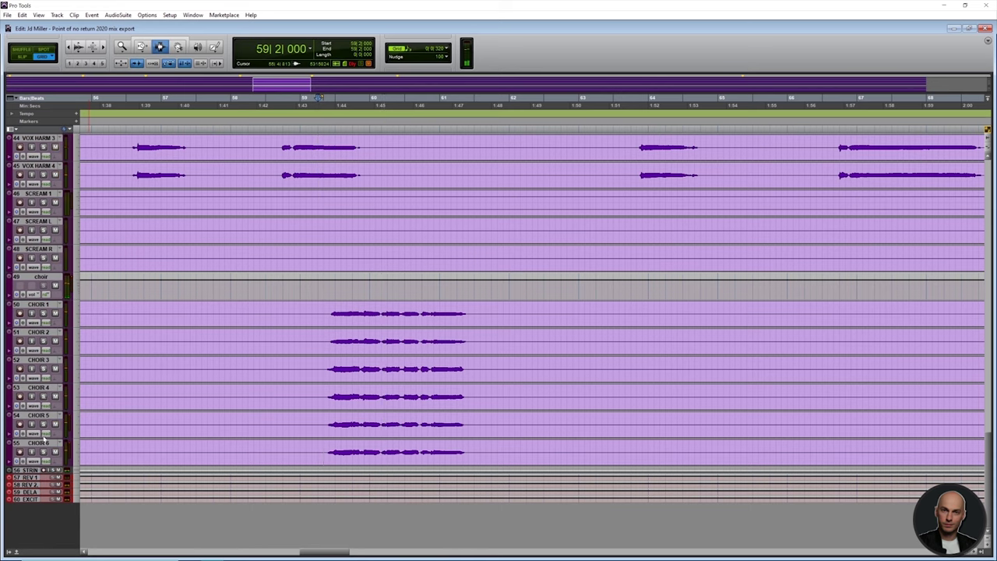
pyautogui.press('space')
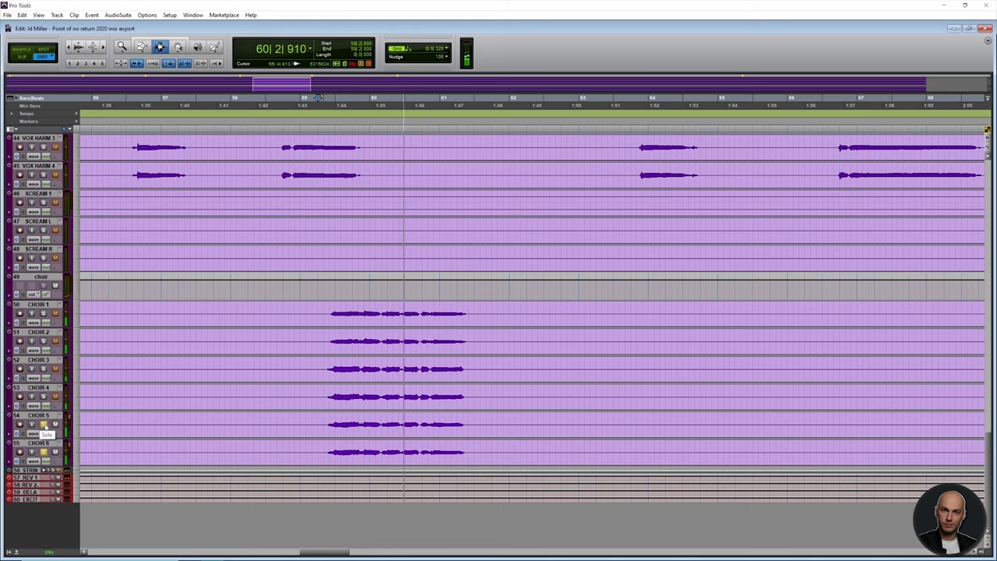
pyautogui.press('space')
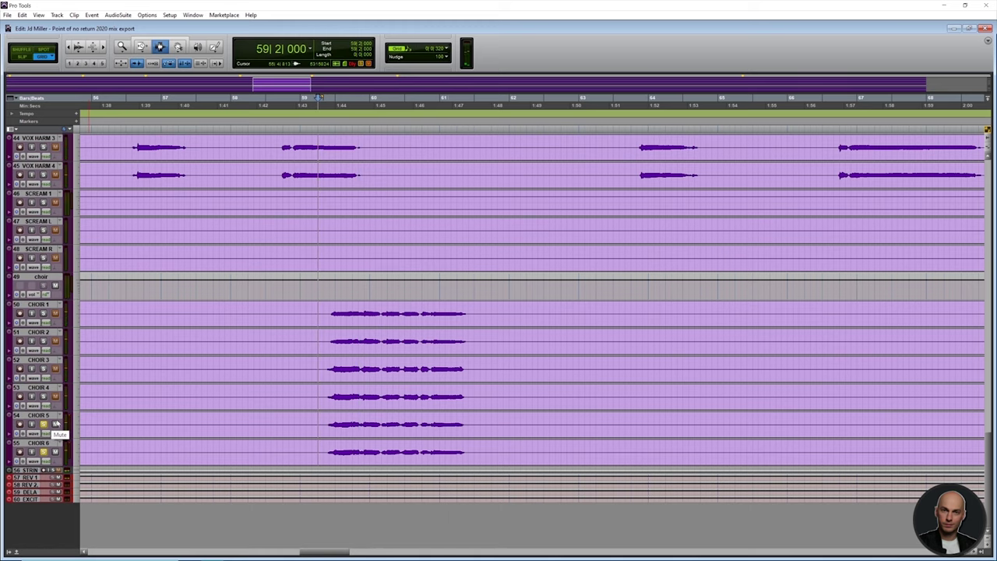